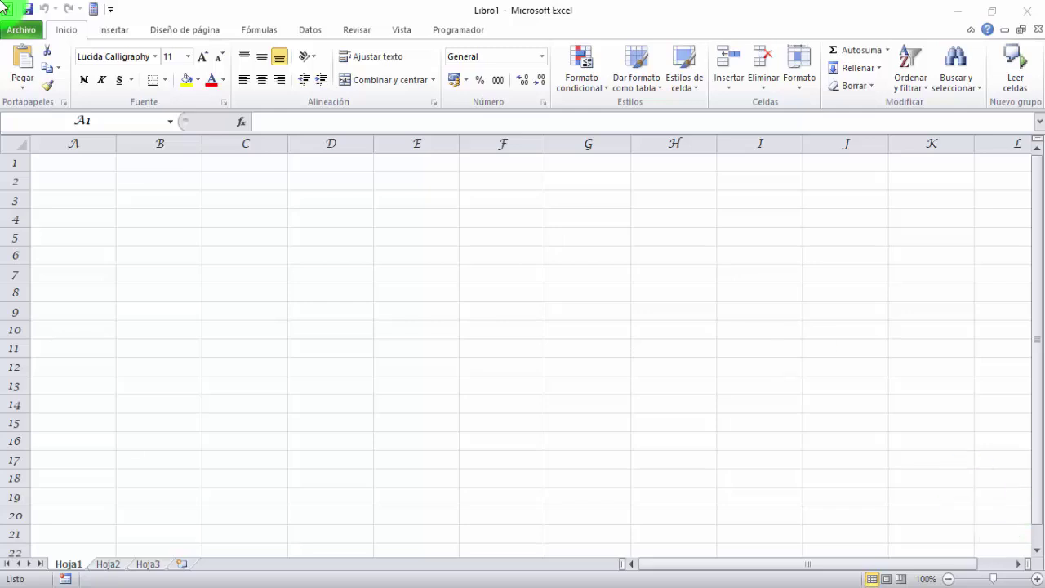
Add a formula rule =columna()=celda("columna") with a yellow fill to highlight the current column.
left_click(583, 94)
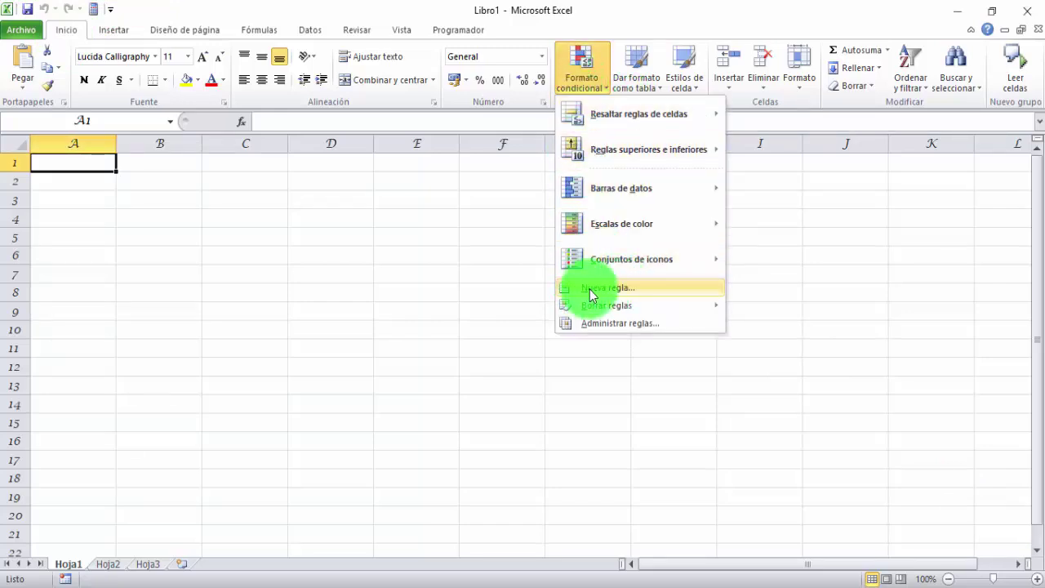
left_click(618, 291)
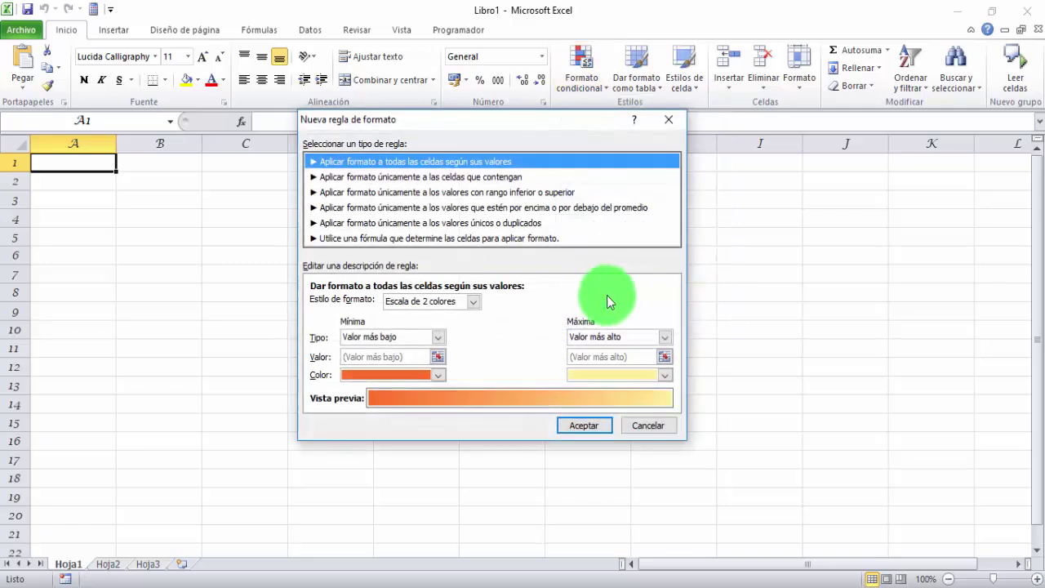
left_click(525, 241)
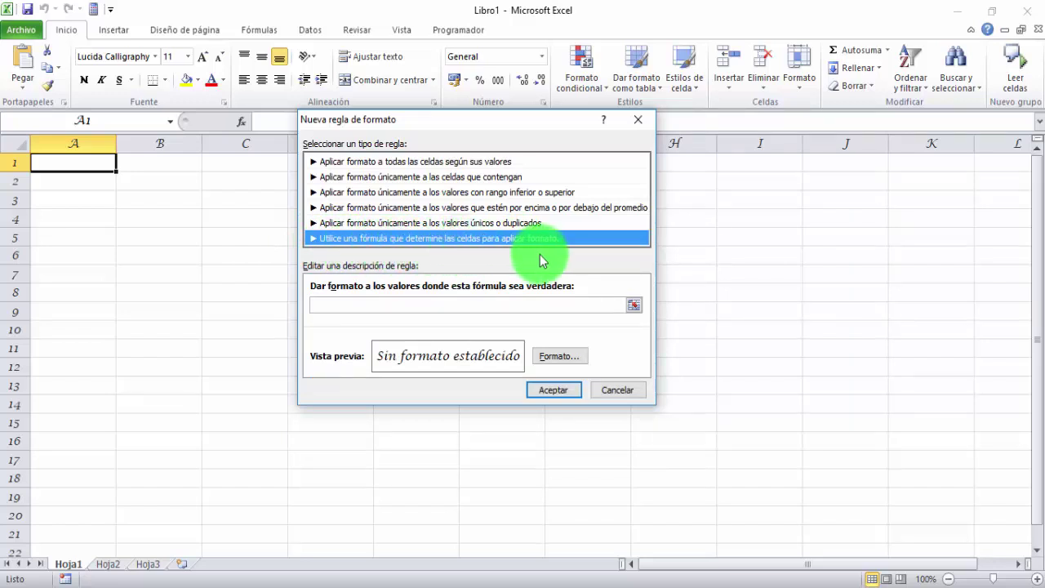
left_click(485, 304)
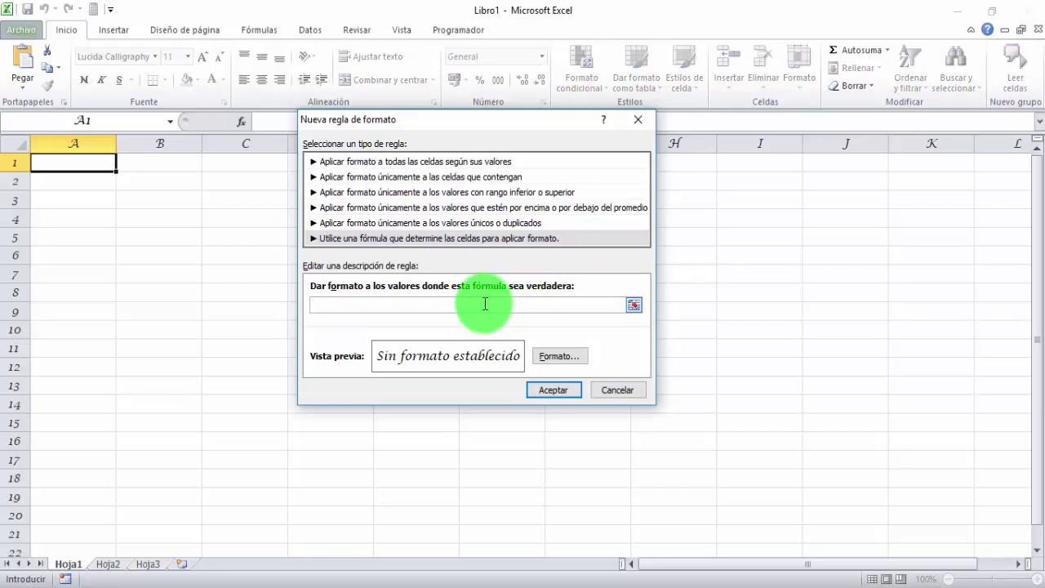
type("=colu")
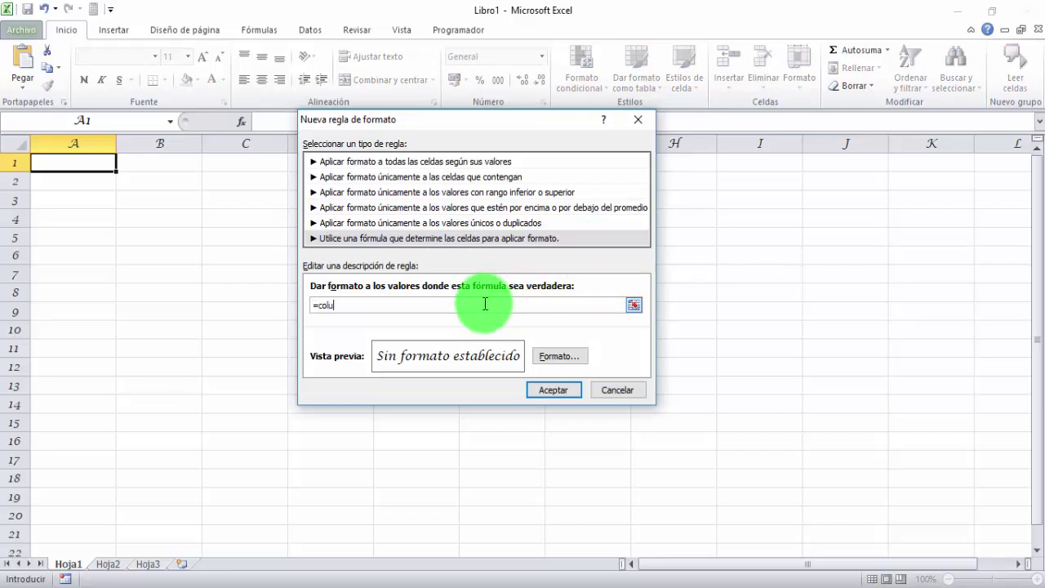
type("mna(")
type(")")
type("=celda")
type("(")
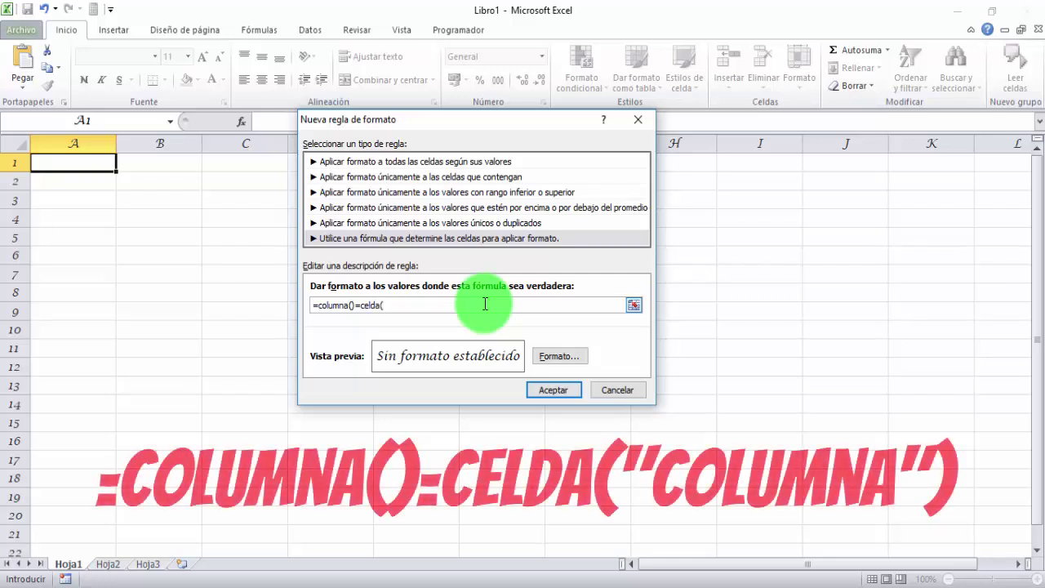
type("\"colu")
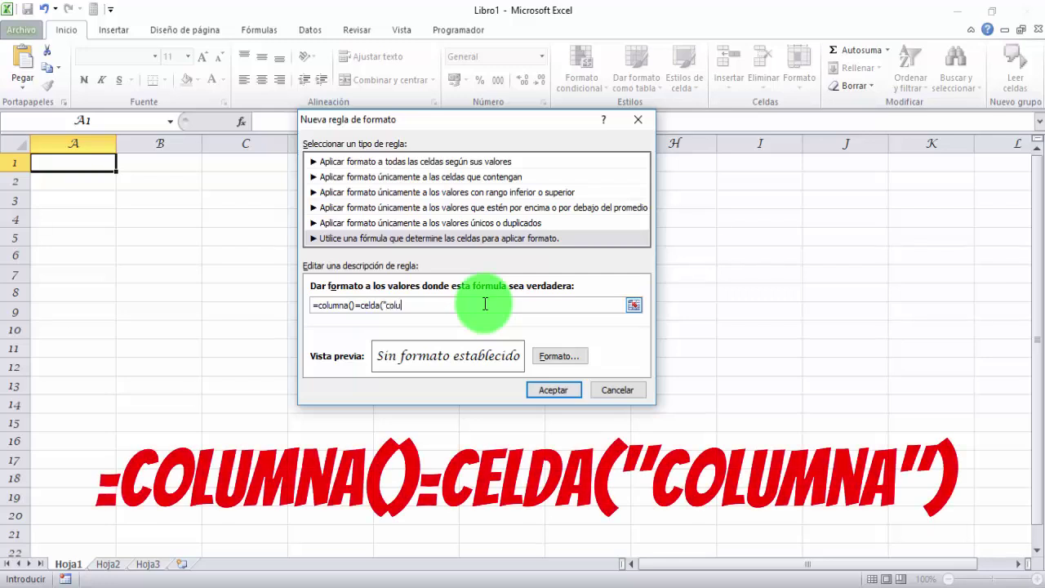
type("mna")
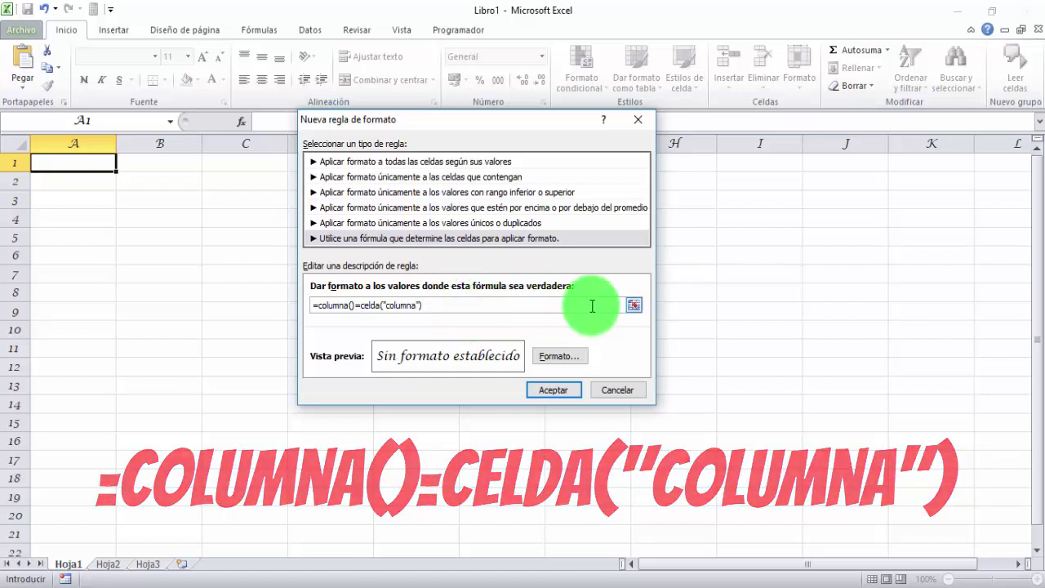
left_click(564, 359)
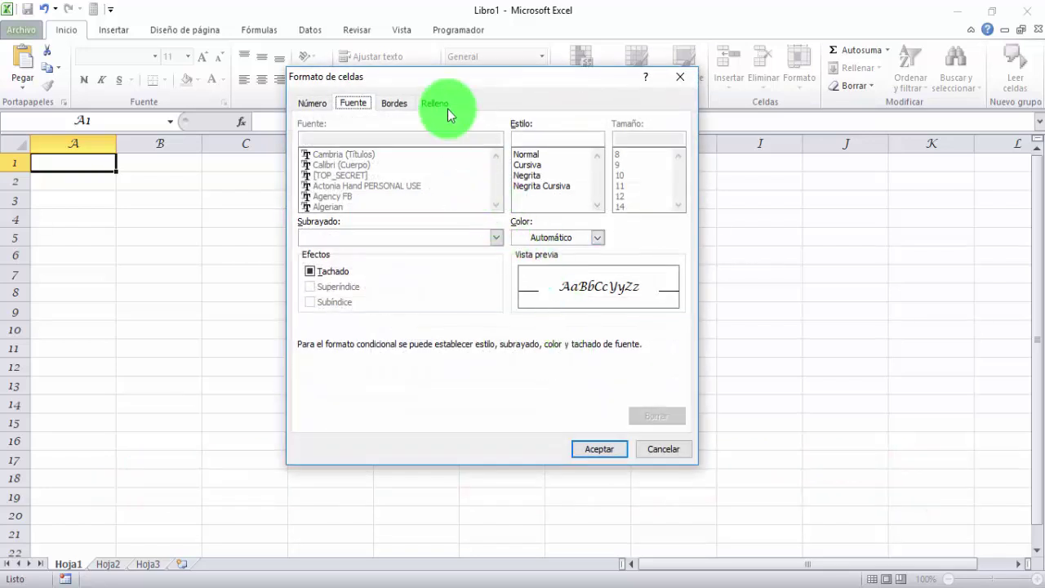
left_click(440, 111)
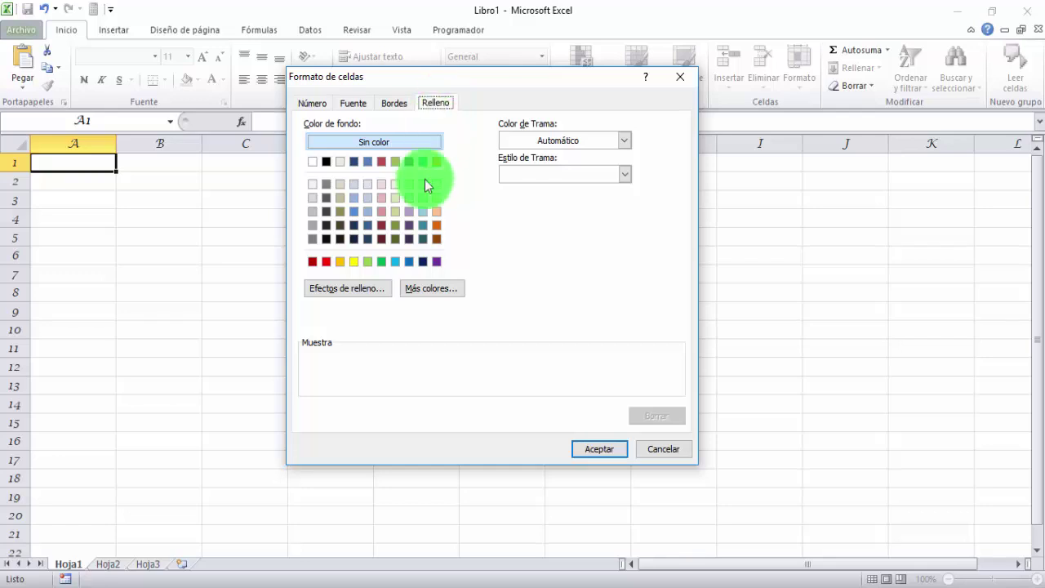
left_click(353, 261)
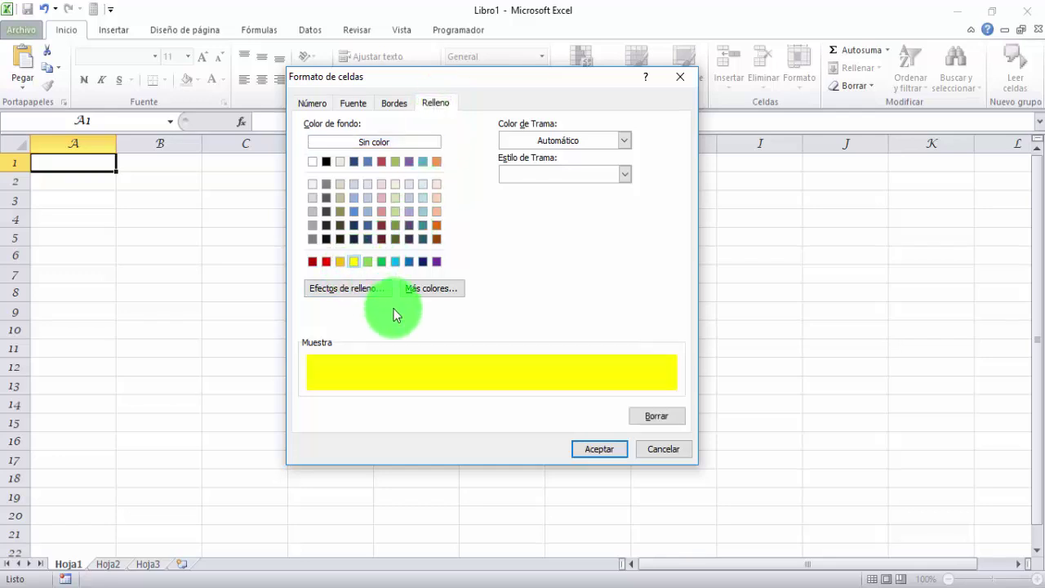
left_click(583, 450)
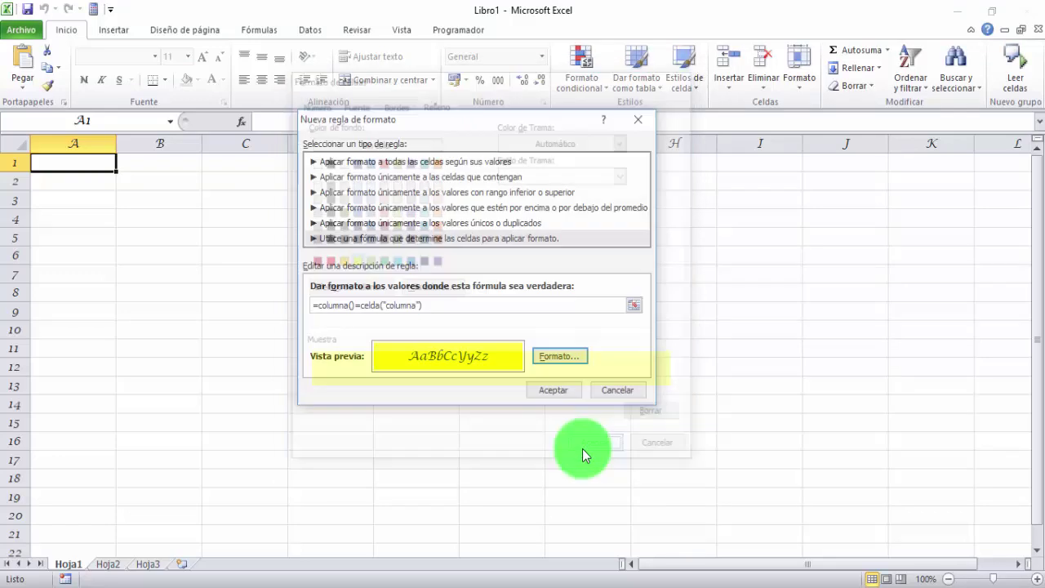
left_click(560, 392)
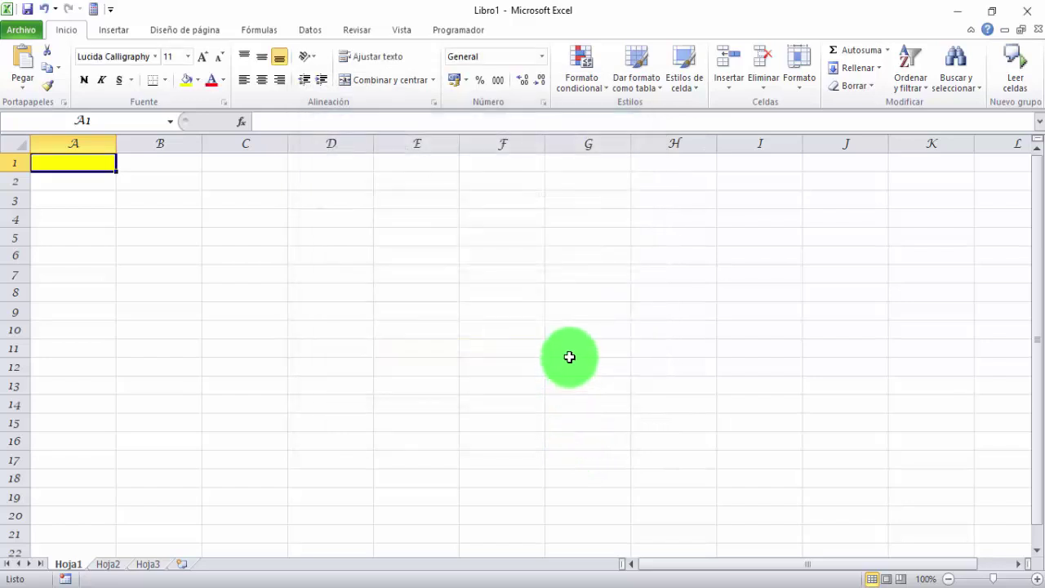
Add a second formula rule =fila()=celda("fila") with a yellow fill for the current row.
left_click(593, 89)
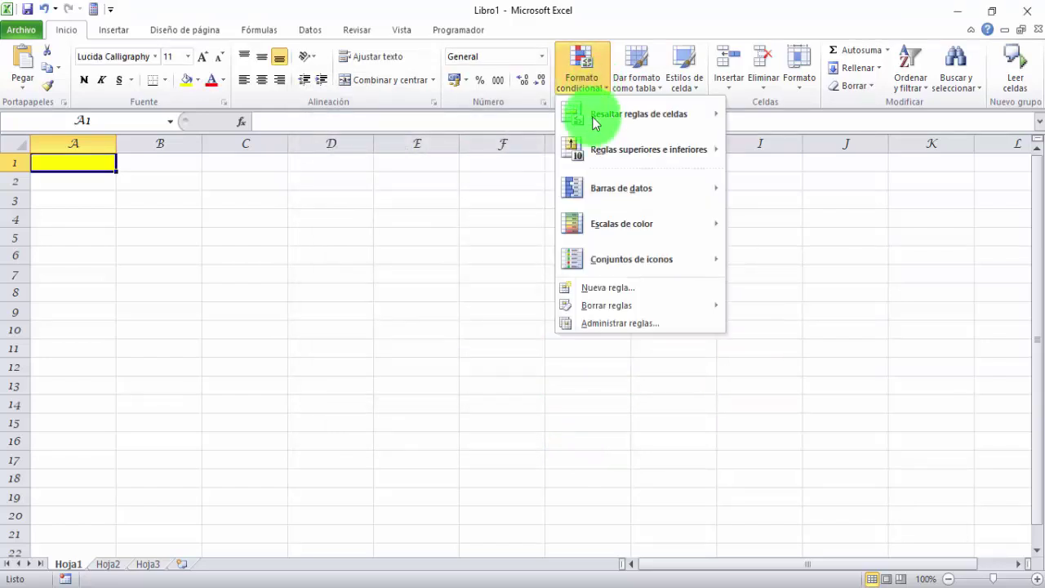
left_click(614, 291)
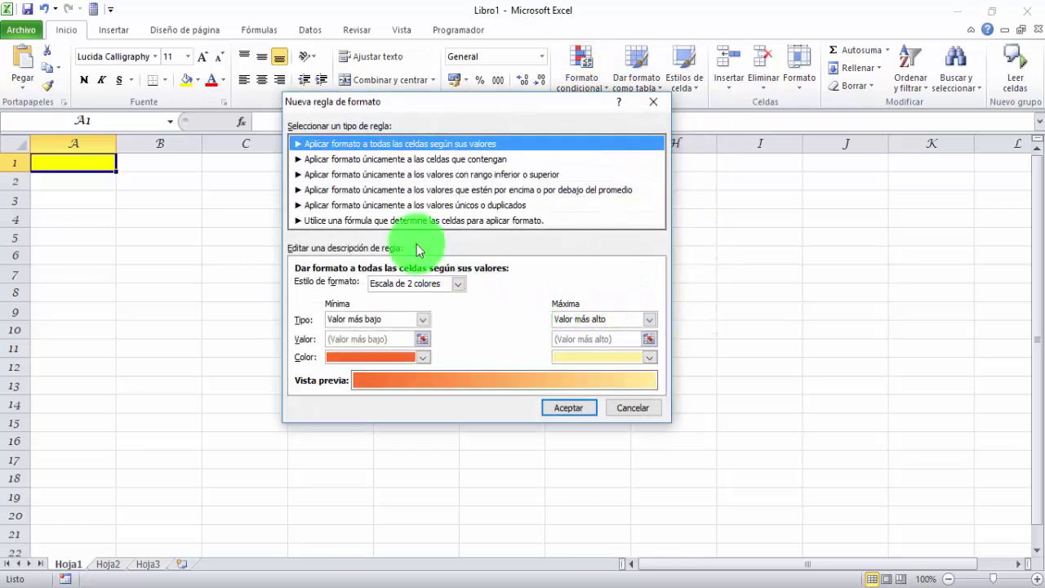
left_click(369, 222)
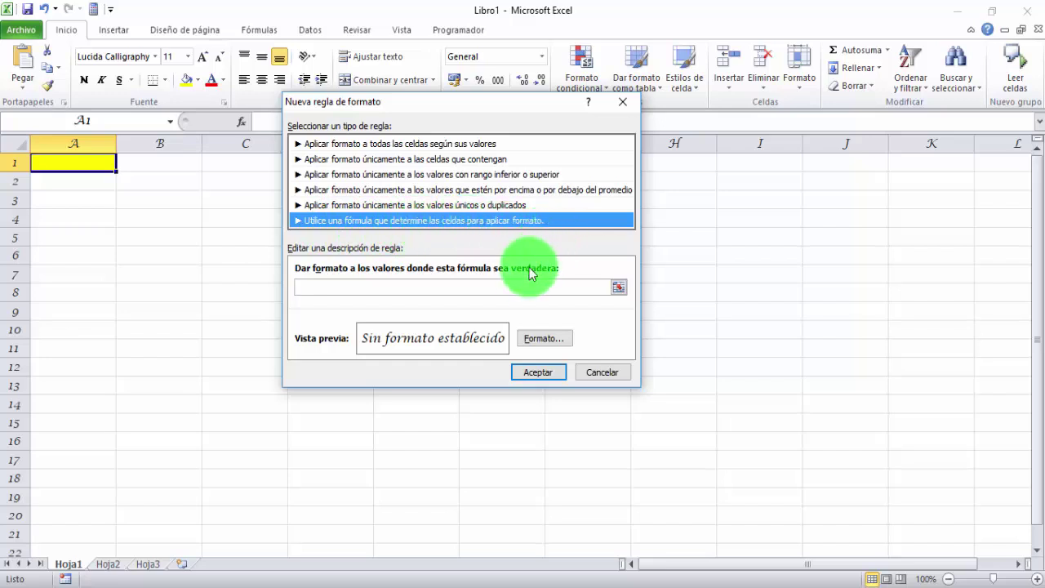
left_click(512, 285)
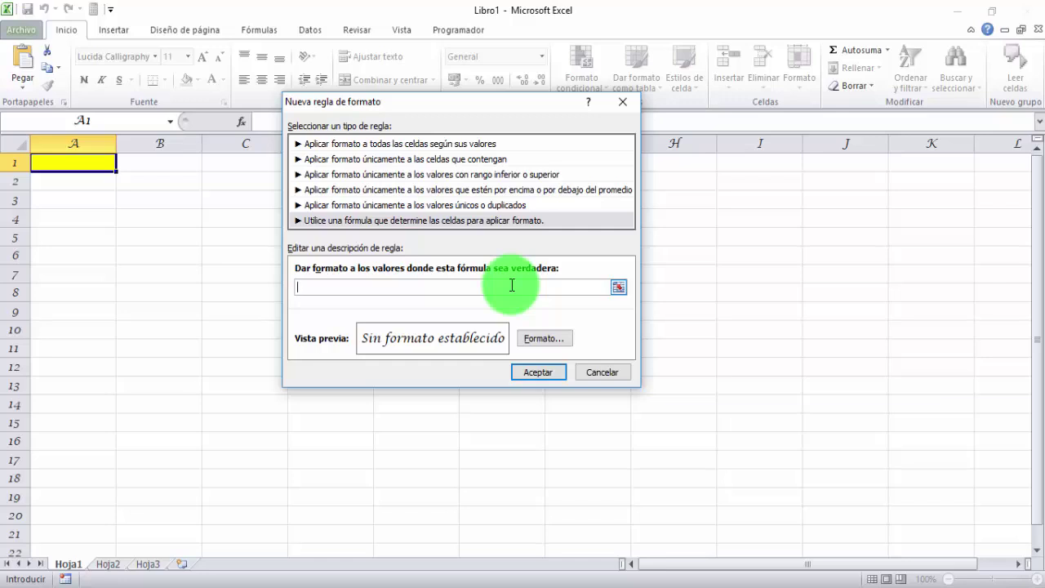
type("=fila()")
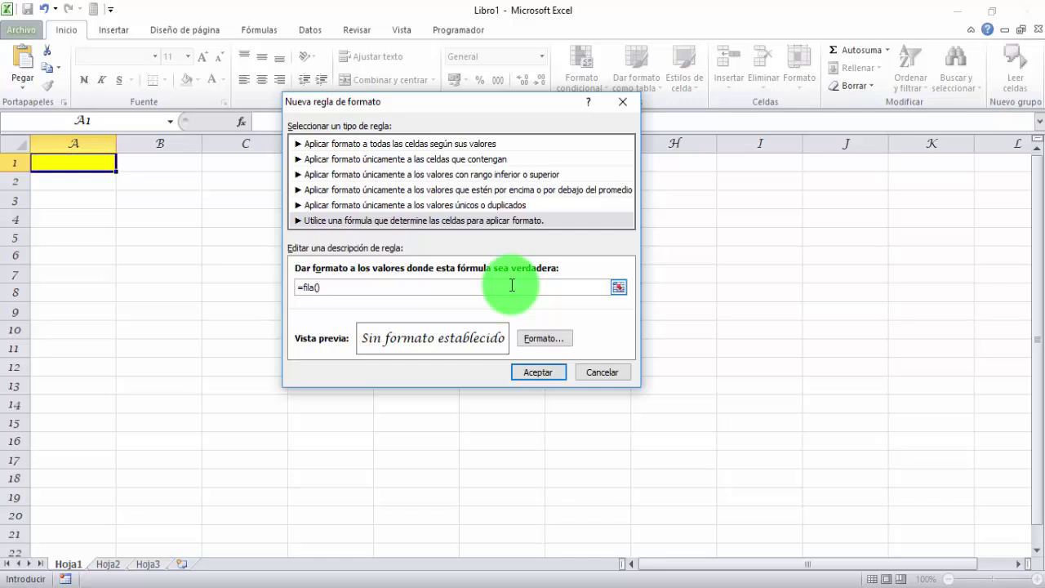
type("=celda")
type("(")
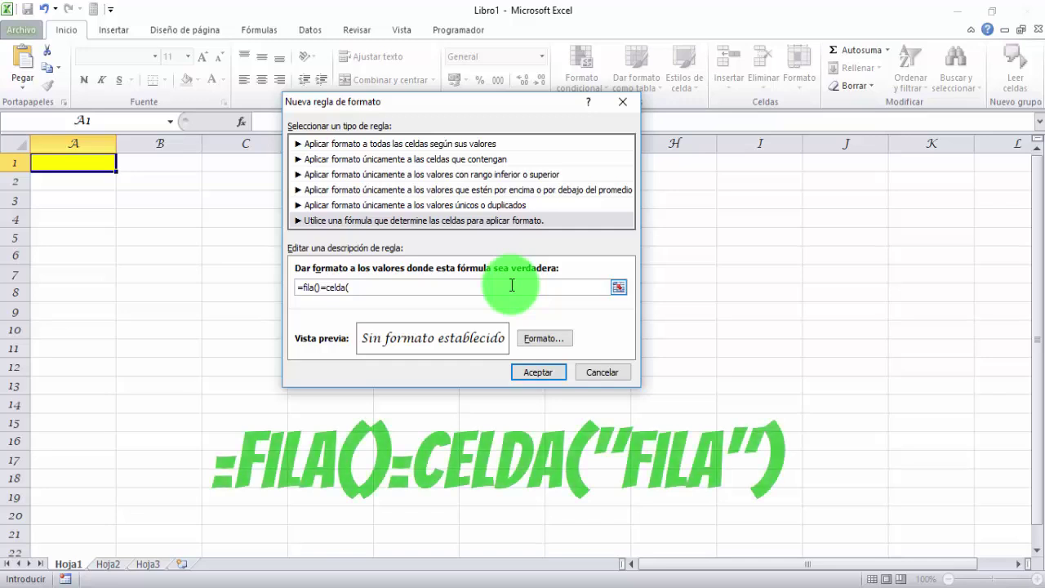
type("\"fila")
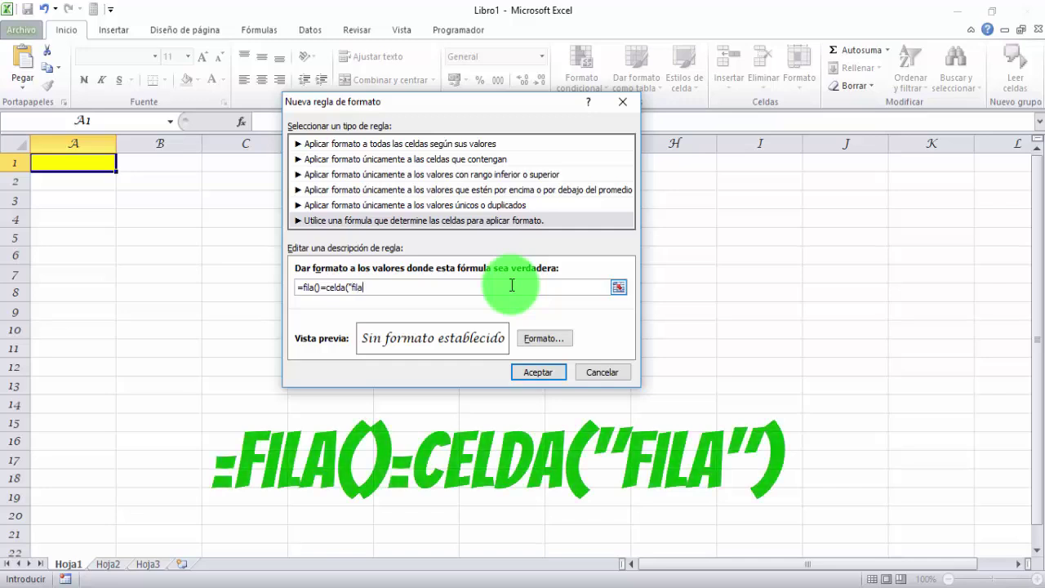
type("\")")
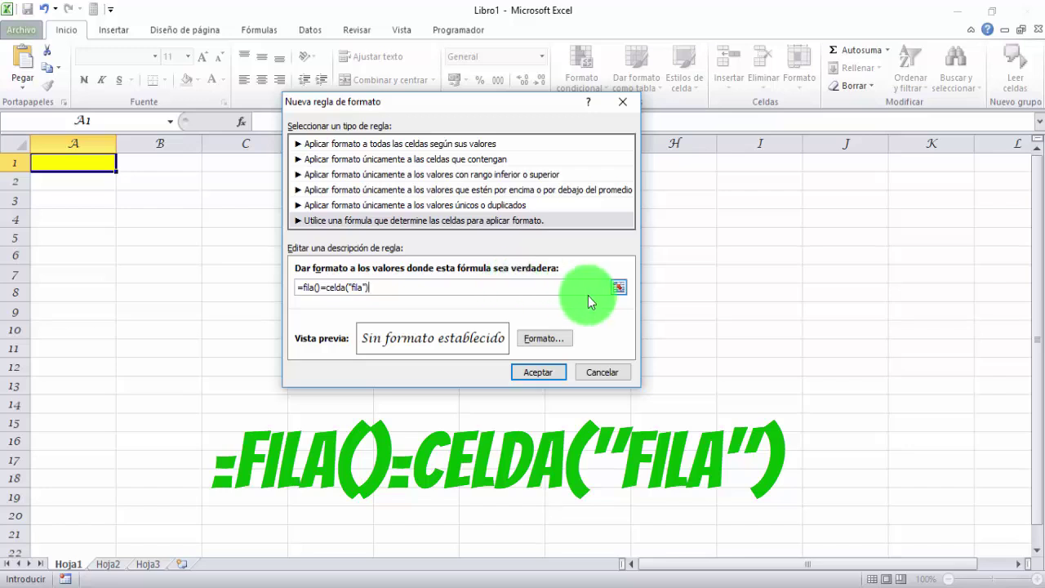
left_click(558, 341)
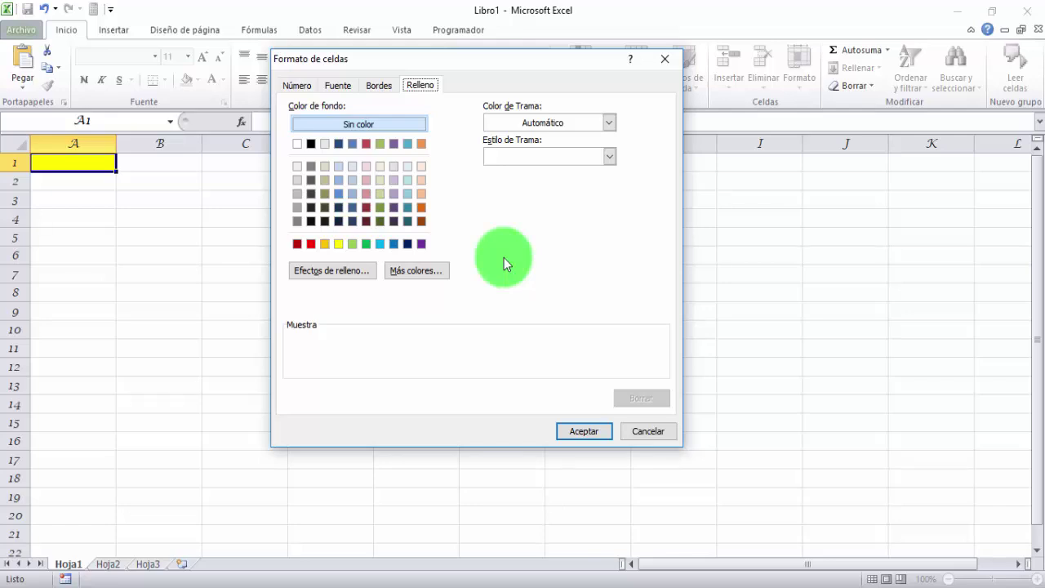
left_click(339, 244)
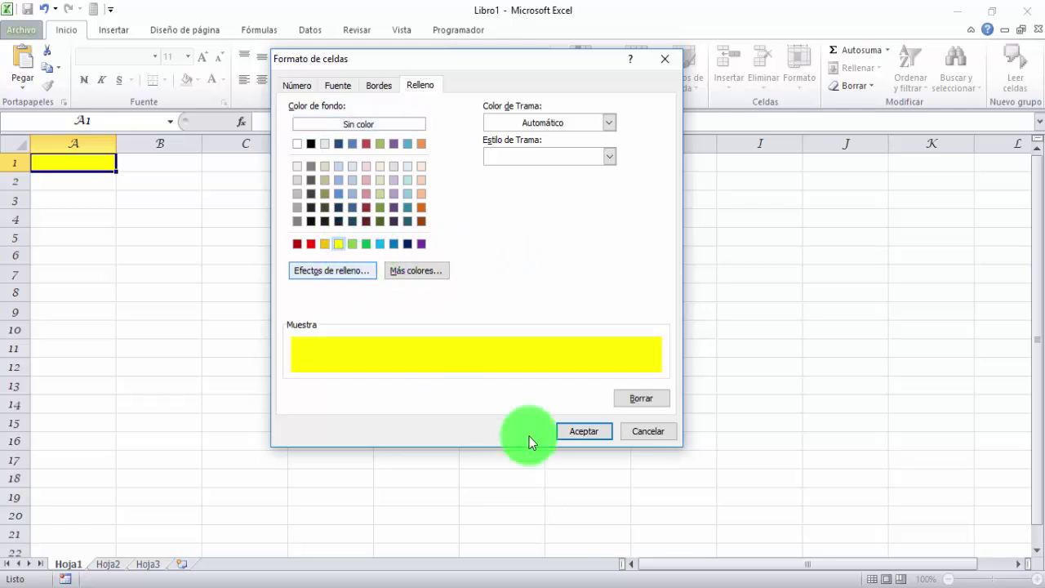
left_click(597, 435)
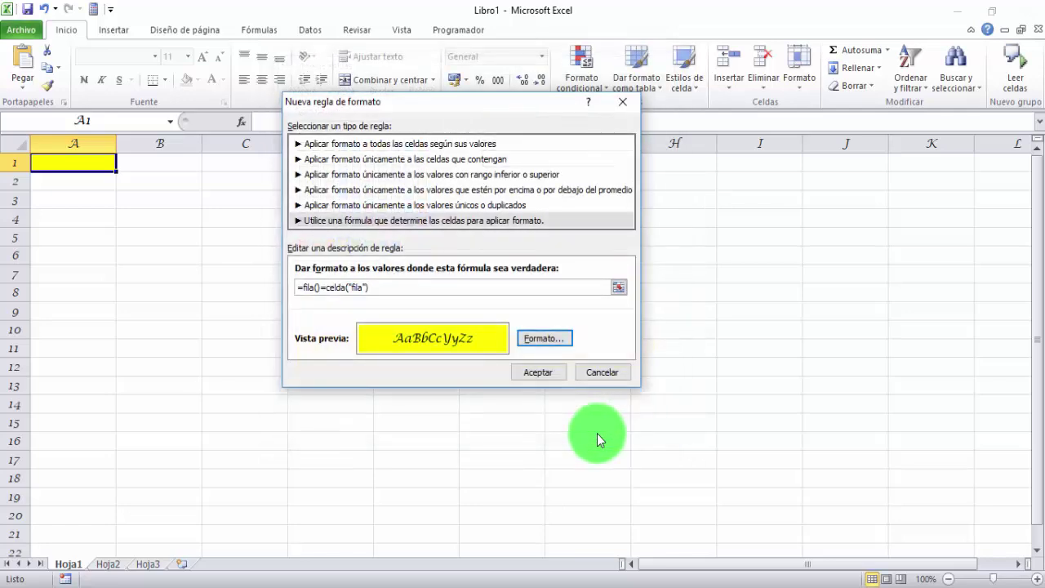
left_click(560, 377)
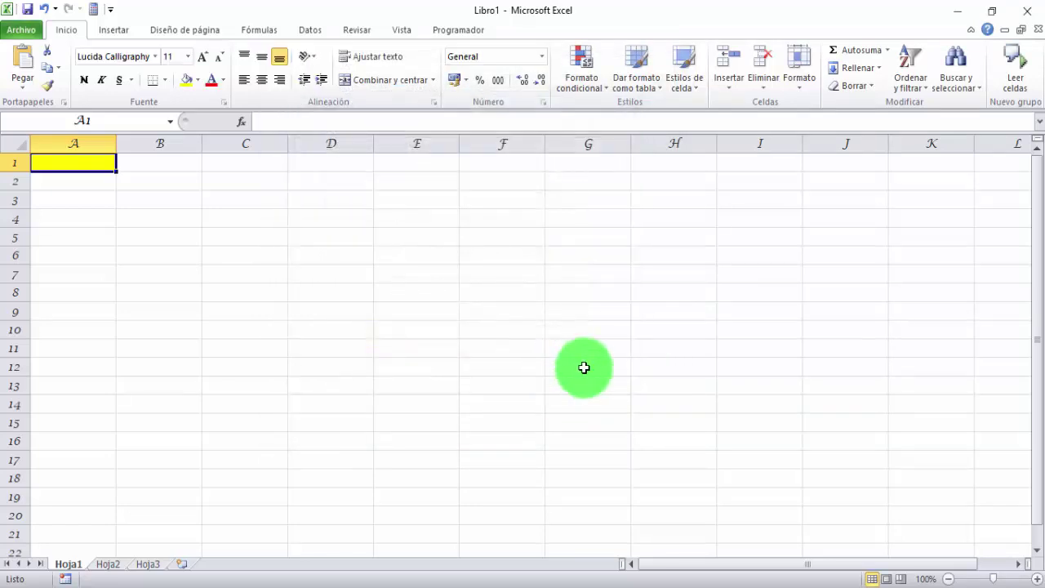
In the rules manager, change the row rule's applied range from $A$1 to =$A:$AZ.
left_click(598, 88)
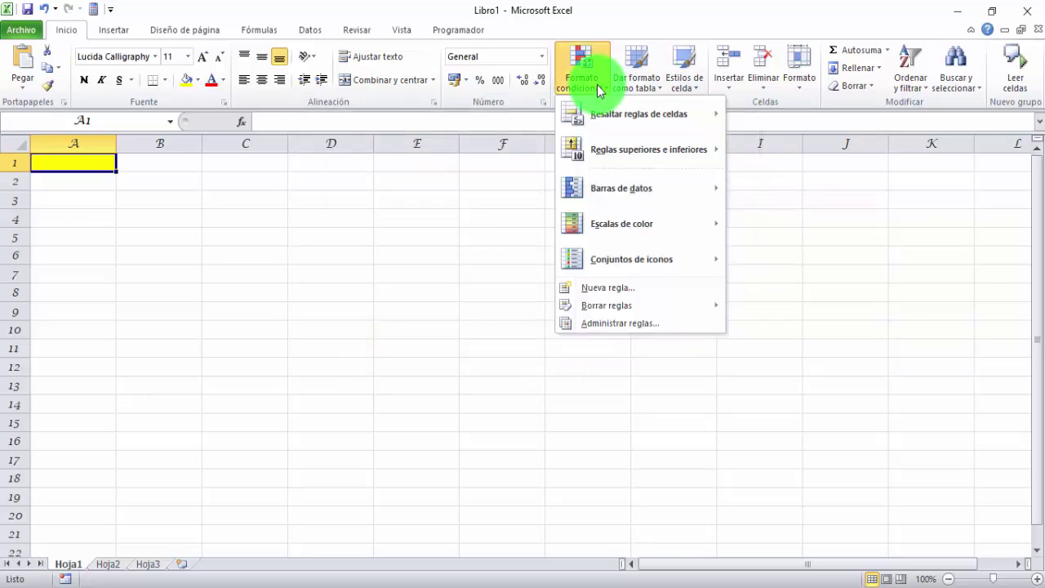
left_click(618, 324)
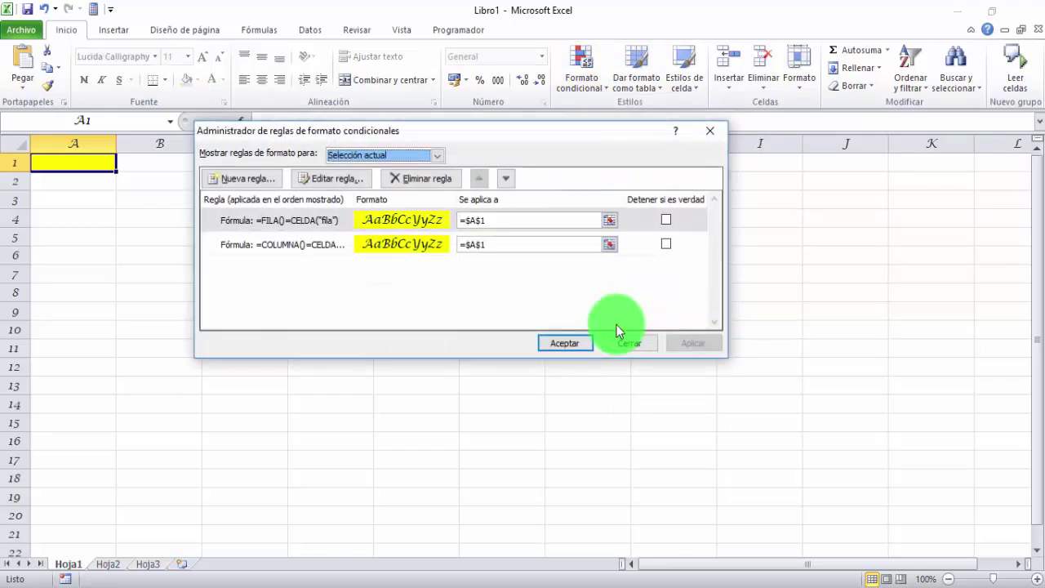
left_click_drag(449, 137, 495, 192)
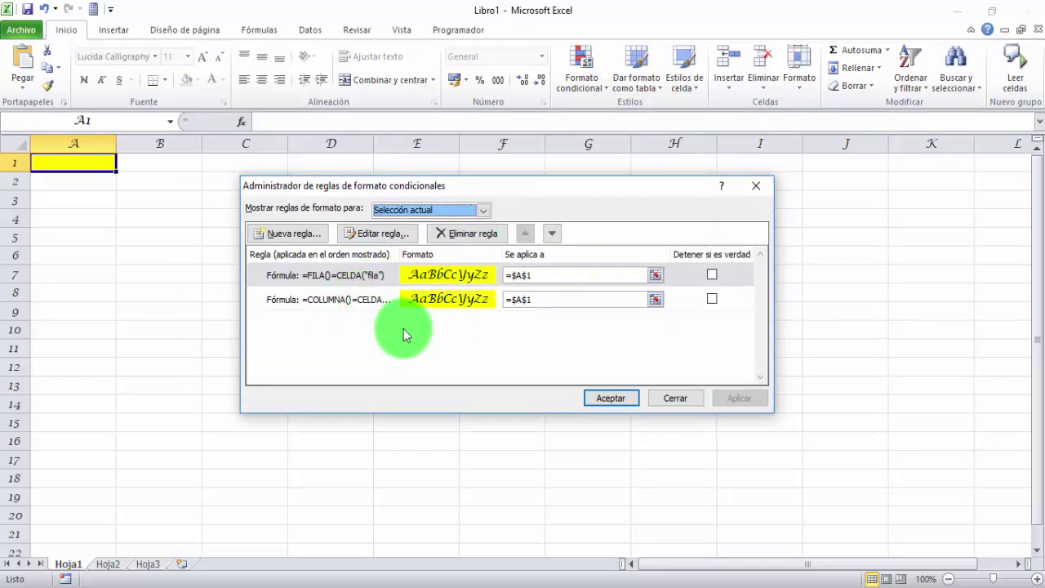
left_click(555, 279)
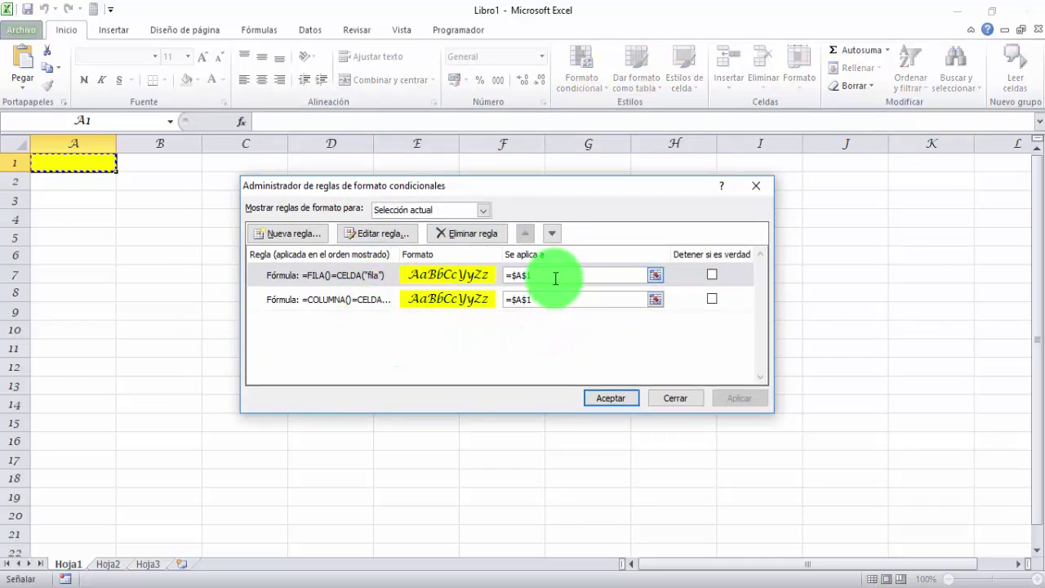
left_click_drag(555, 278, 496, 279)
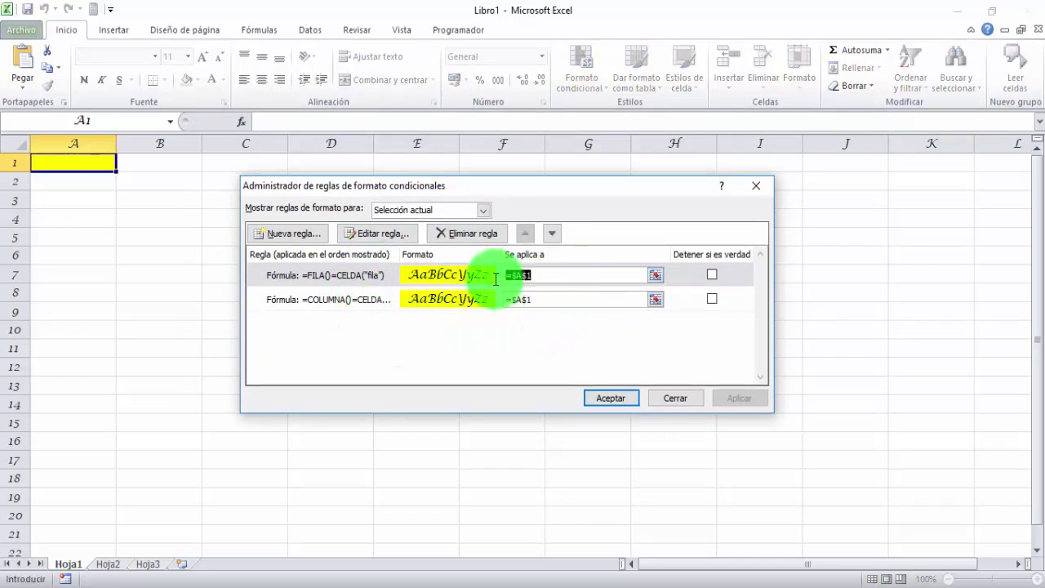
key("BackSpace")
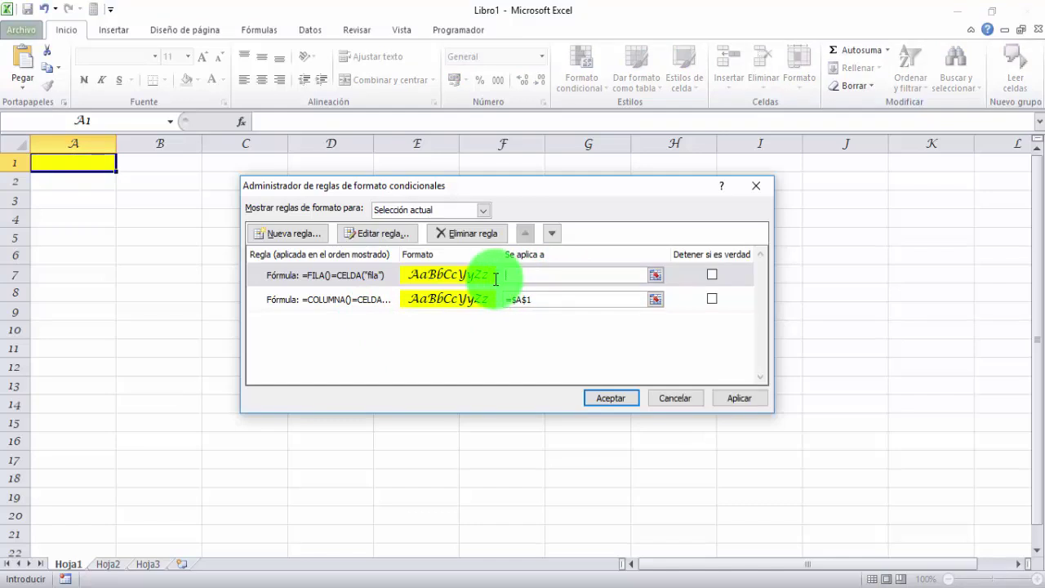
type("=")
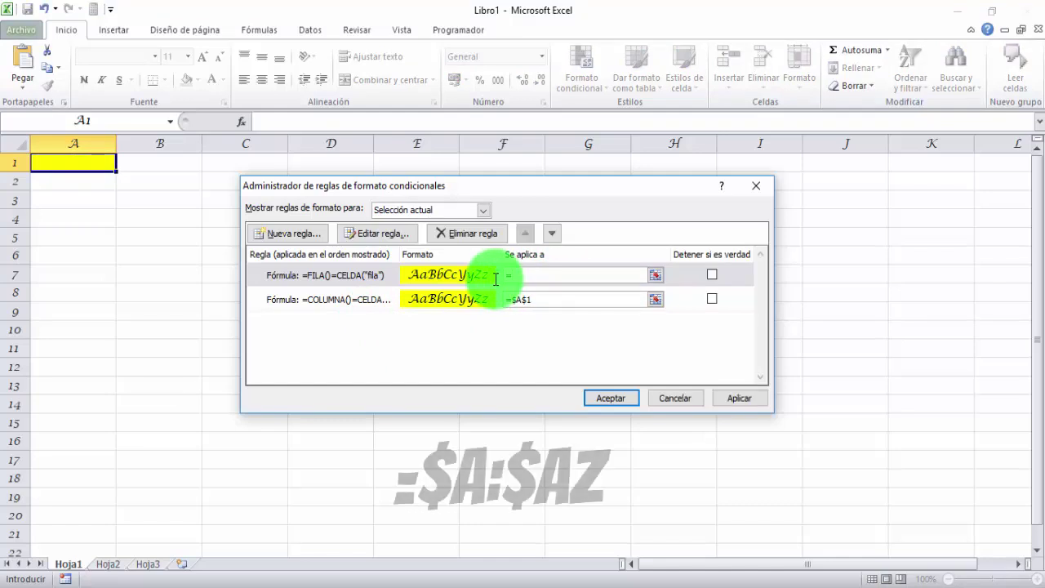
type("$a:")
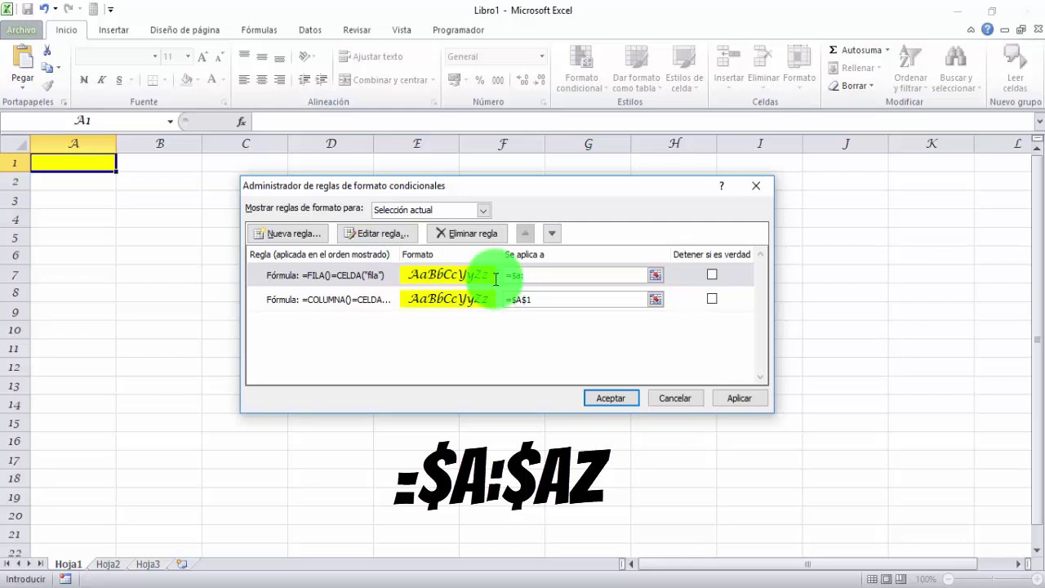
type("$a")
type("z")
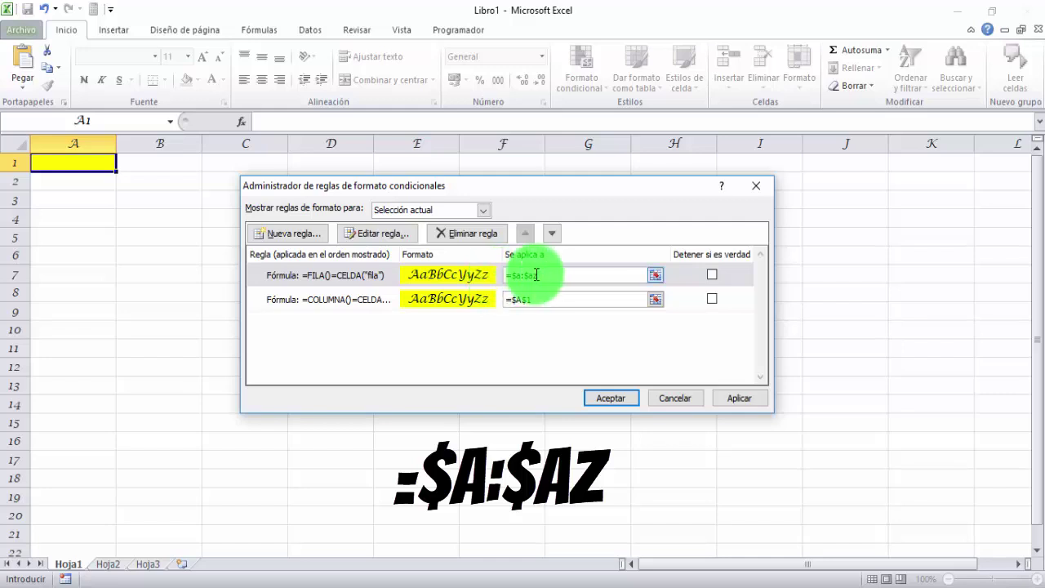
Paste =$A:$AZ as the column rule's range and apply both changes.
left_click_drag(613, 275, 505, 274)
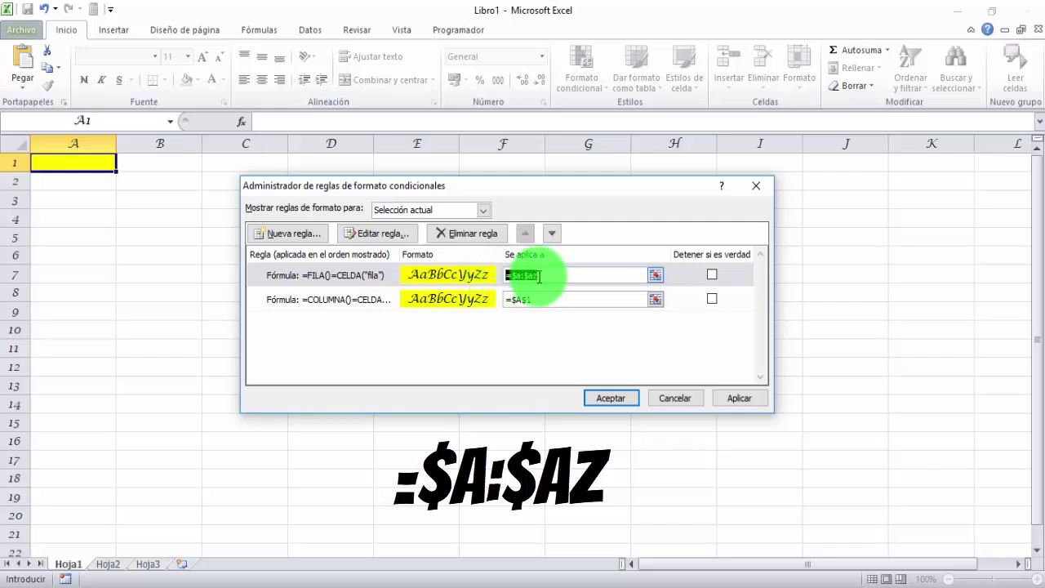
double_click(534, 300)
key("ctrl+v")
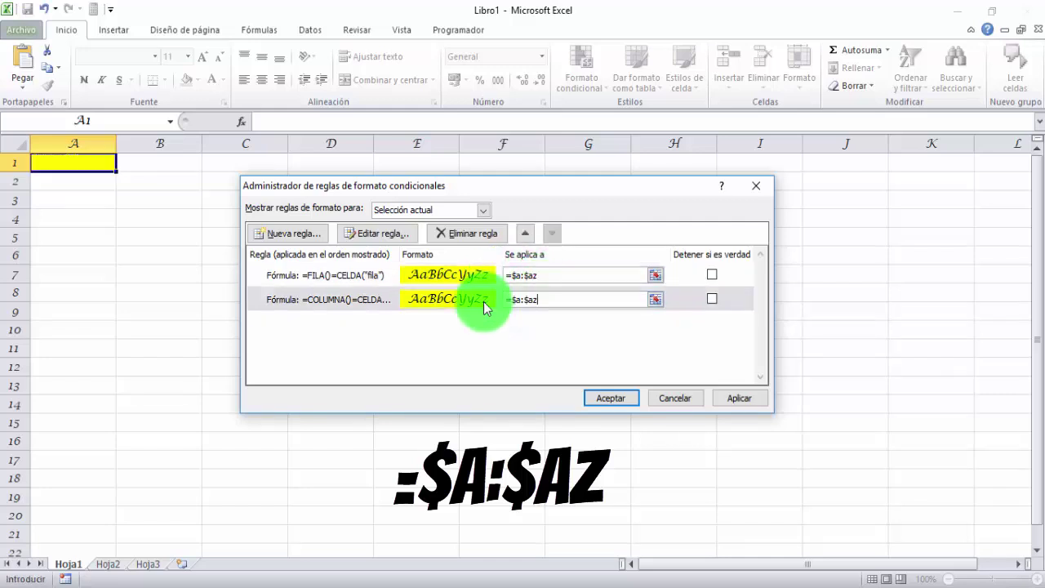
left_click(734, 399)
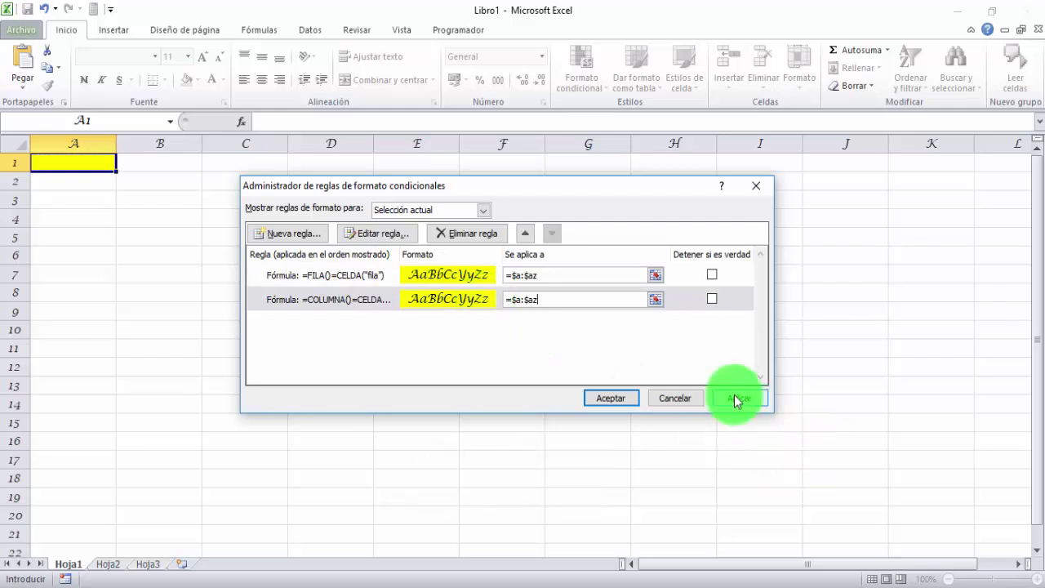
left_click(618, 400)
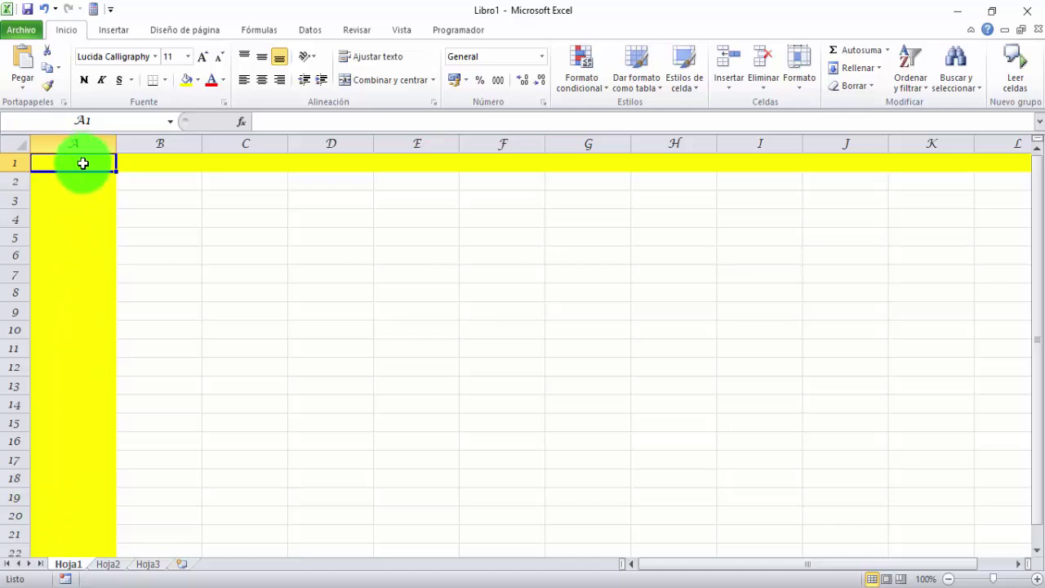
Select cells such as I11, E12, D9 and H5 to test the highlight, then show the Programador tab.
left_click(737, 351)
left_click(406, 384)
left_click(343, 309)
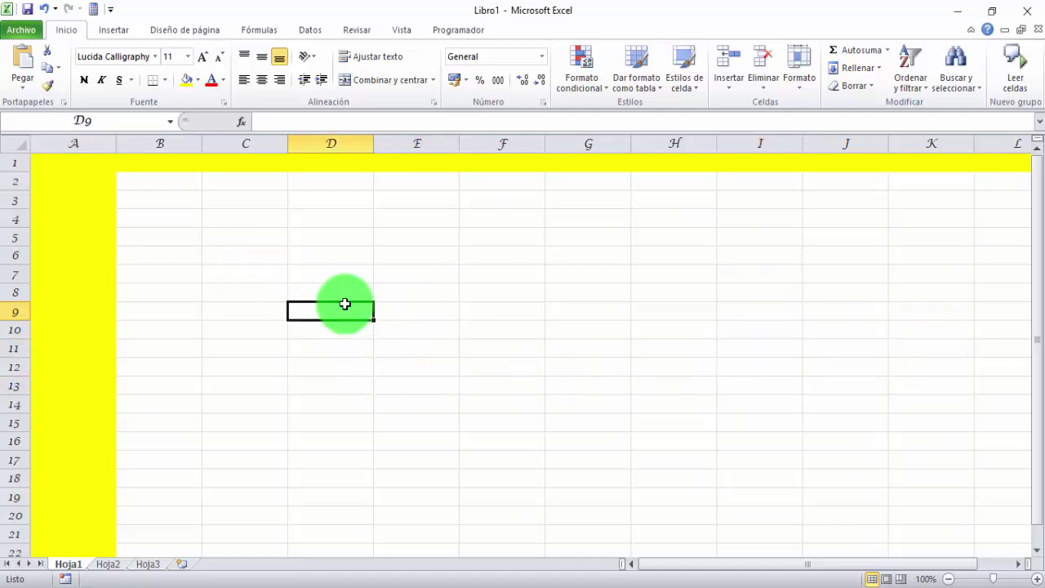
left_click(658, 239)
left_click(931, 477)
left_click(318, 310)
left_click(710, 198)
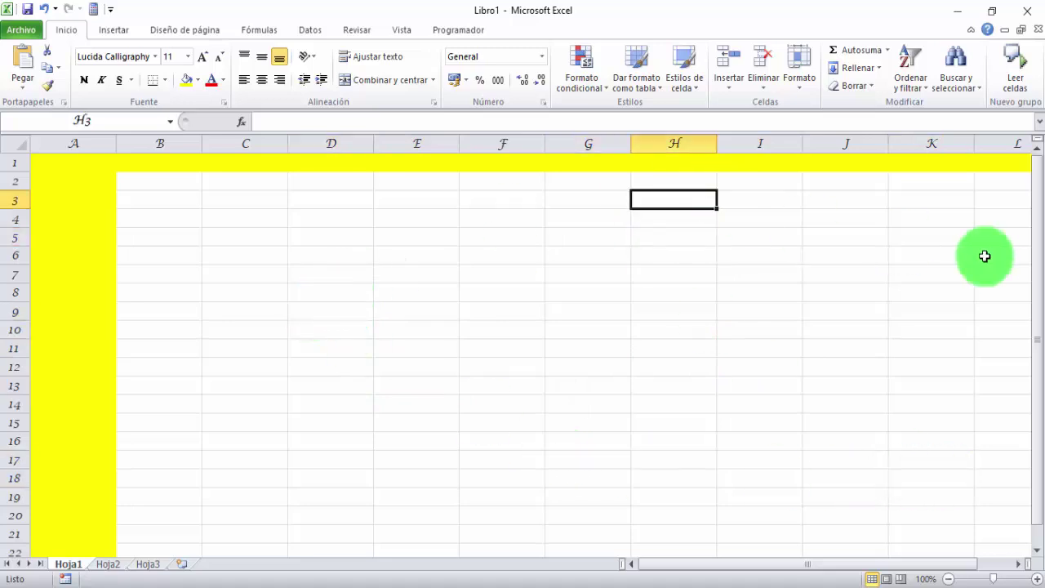
left_click(771, 368)
left_click(498, 347)
left_click(349, 330)
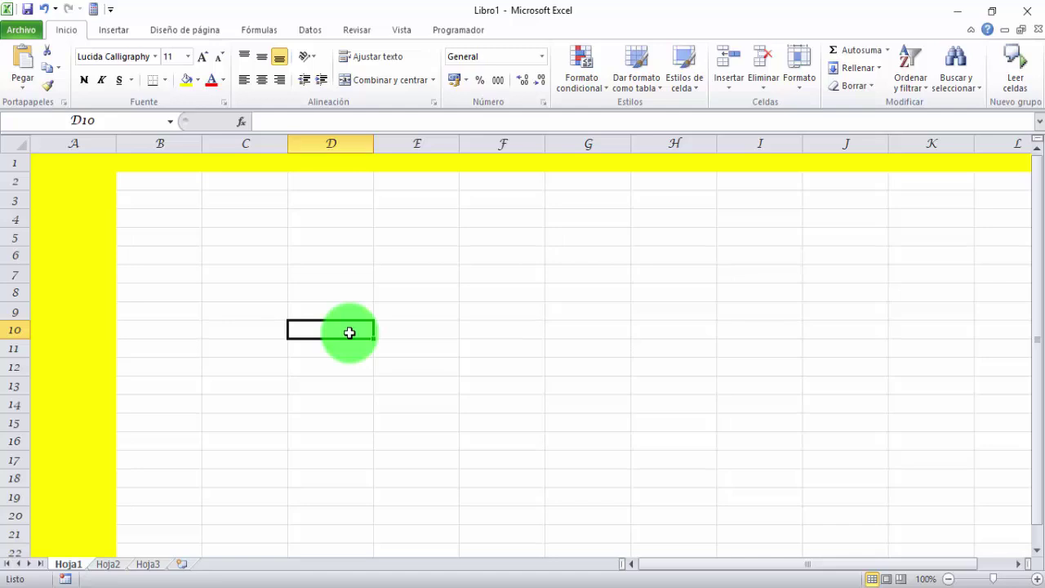
left_click(471, 33)
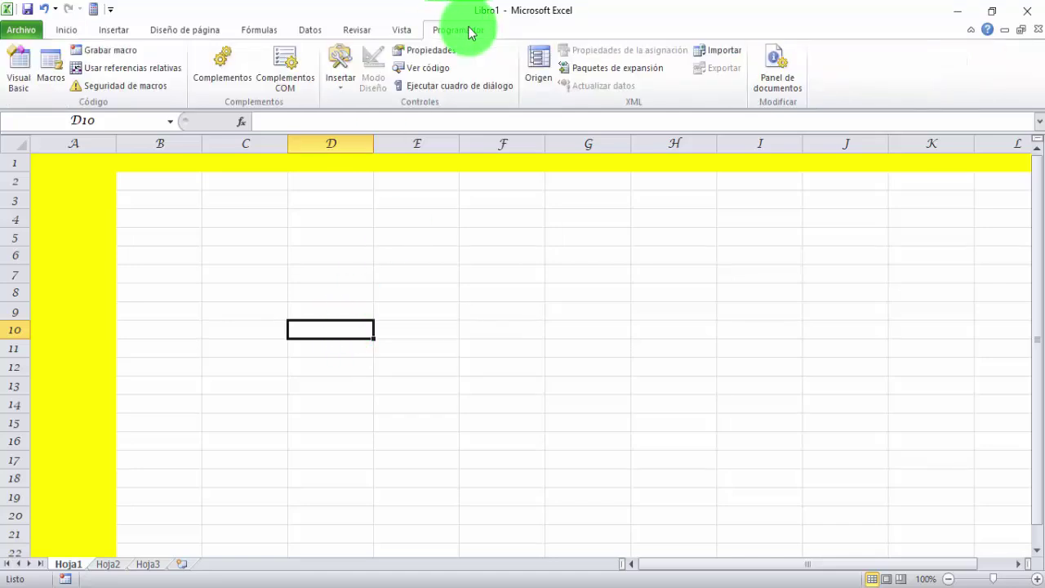
In the Visual Basic editor, create Hoja1's Worksheet_SelectionChange handler.
left_click(19, 92)
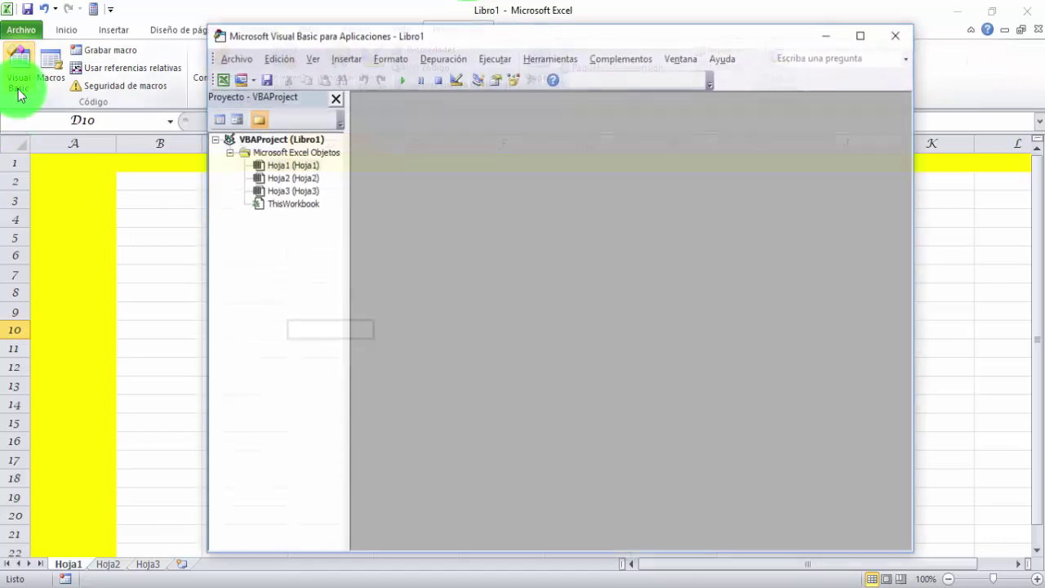
left_click(281, 166)
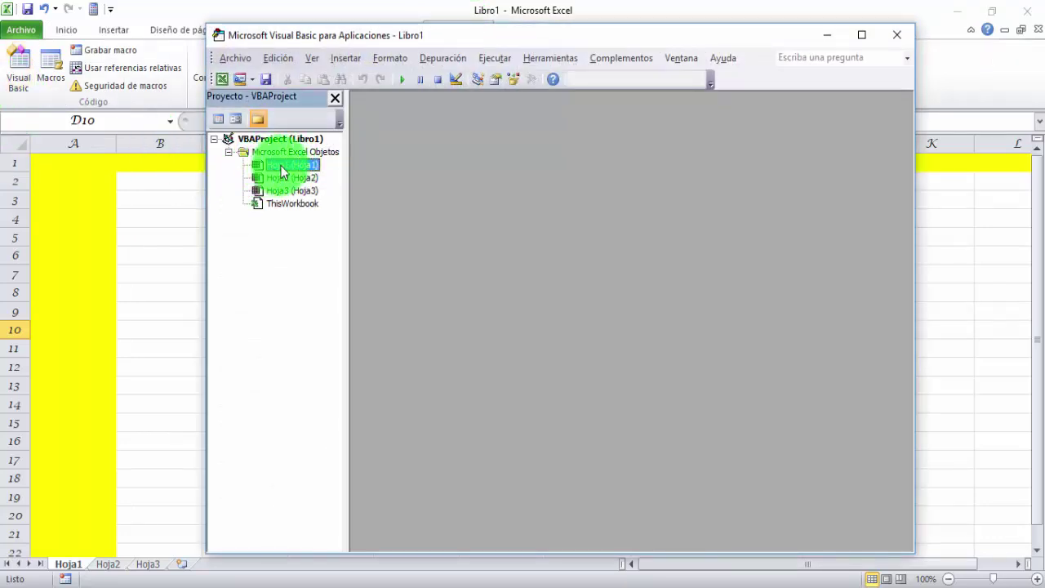
double_click(280, 168)
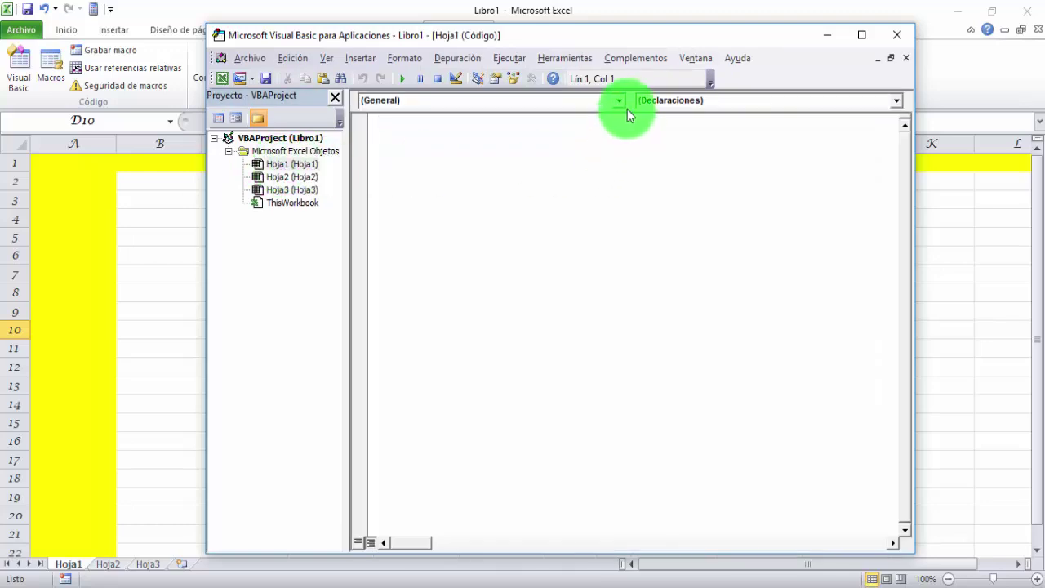
left_click(619, 101)
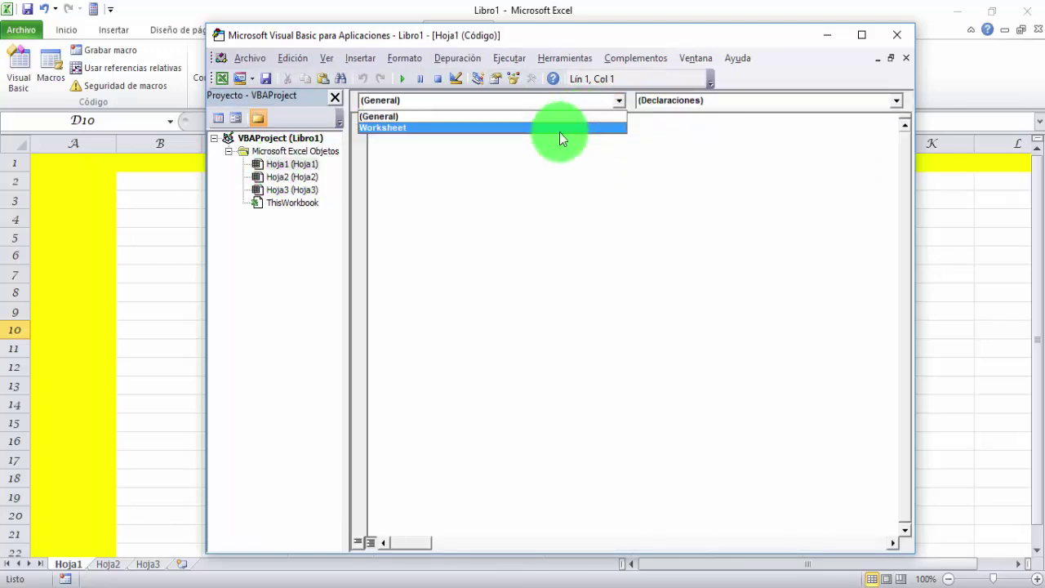
left_click(560, 129)
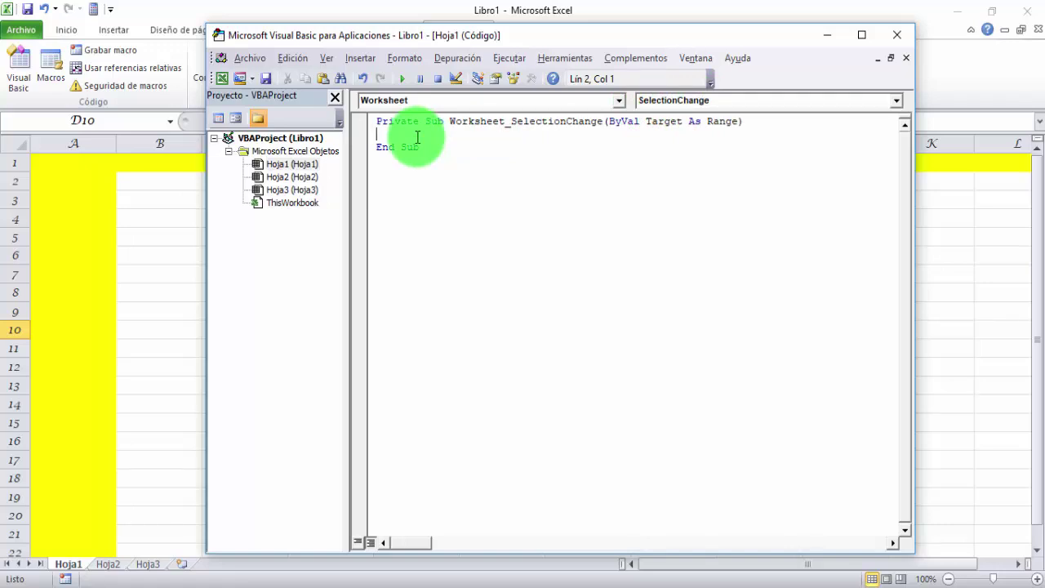
Add application.ScreenUpdating=True inside the SelectionChange handler.
type("applic")
type("ation")
type(".sc")
key("Tab")
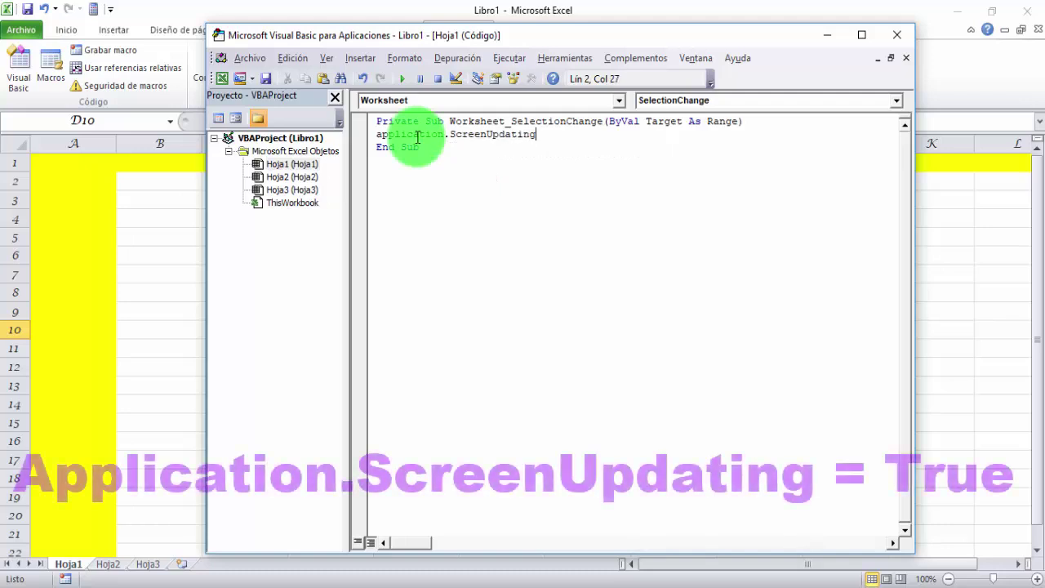
type("=tru")
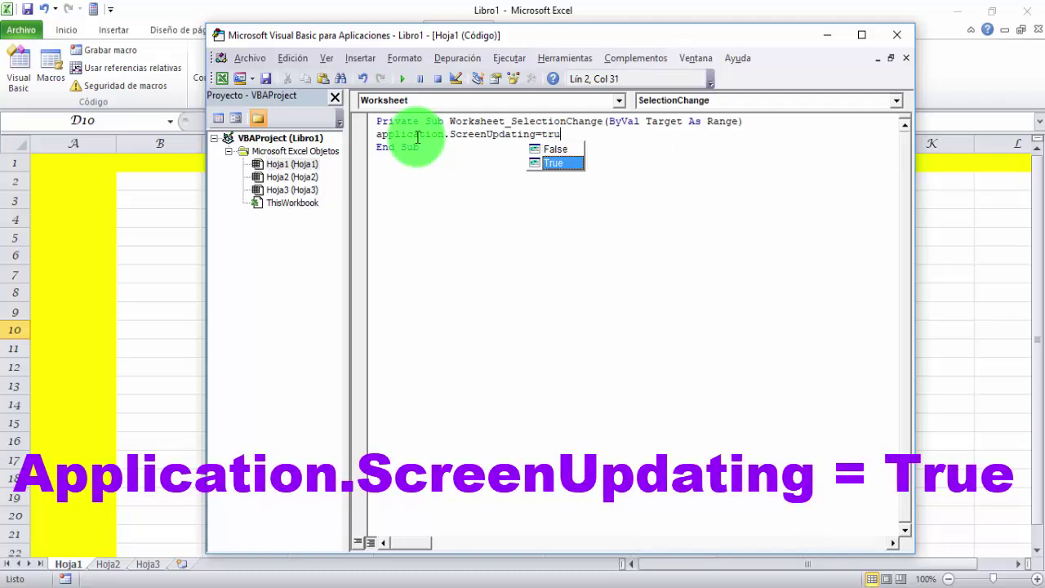
type("e")
key("Tab")
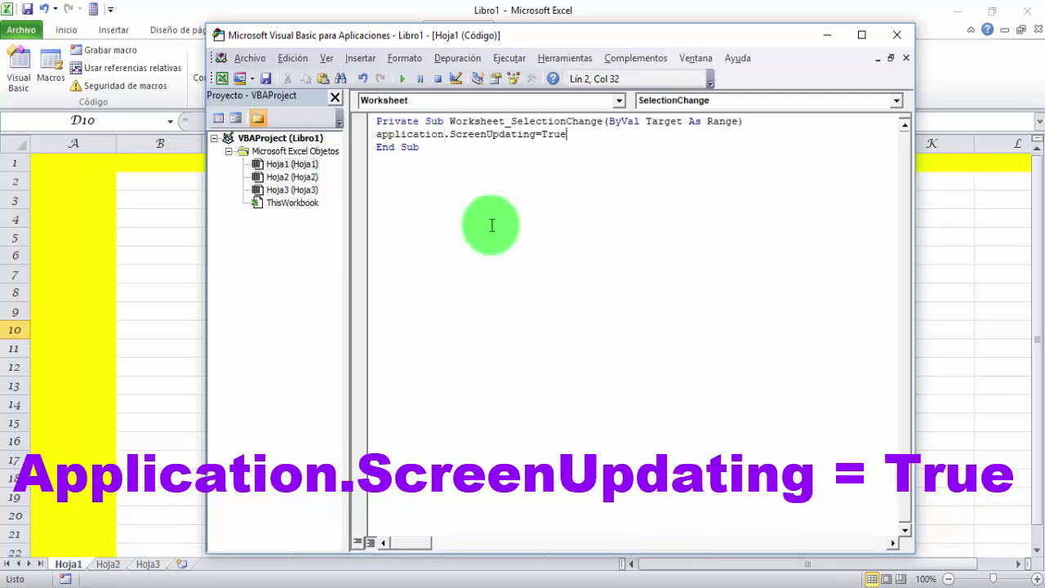
Save the workbook to Escritorio as the macro-enabled file Libro1.xlsm.
left_click(266, 79)
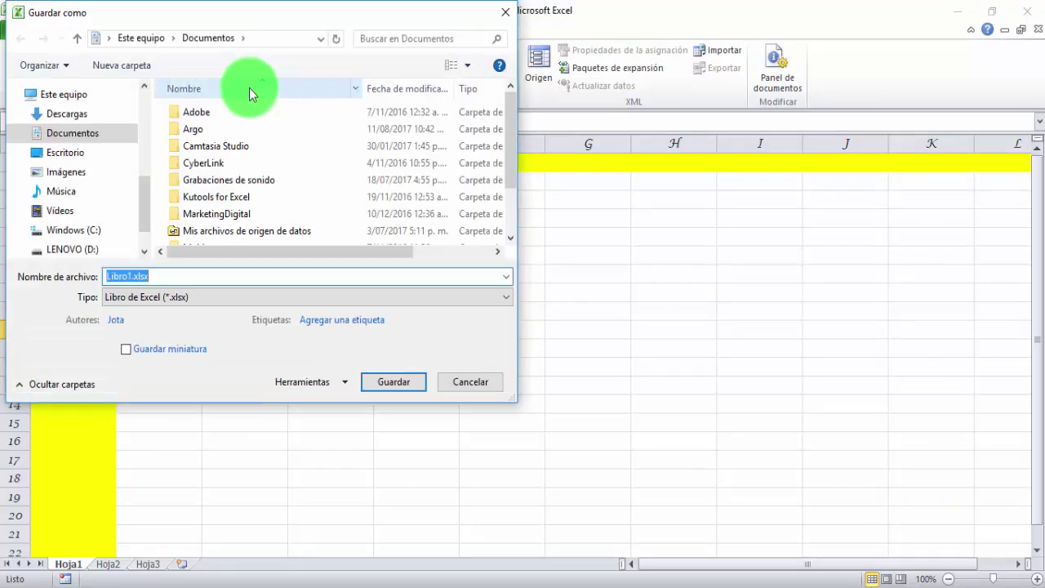
left_click(89, 157)
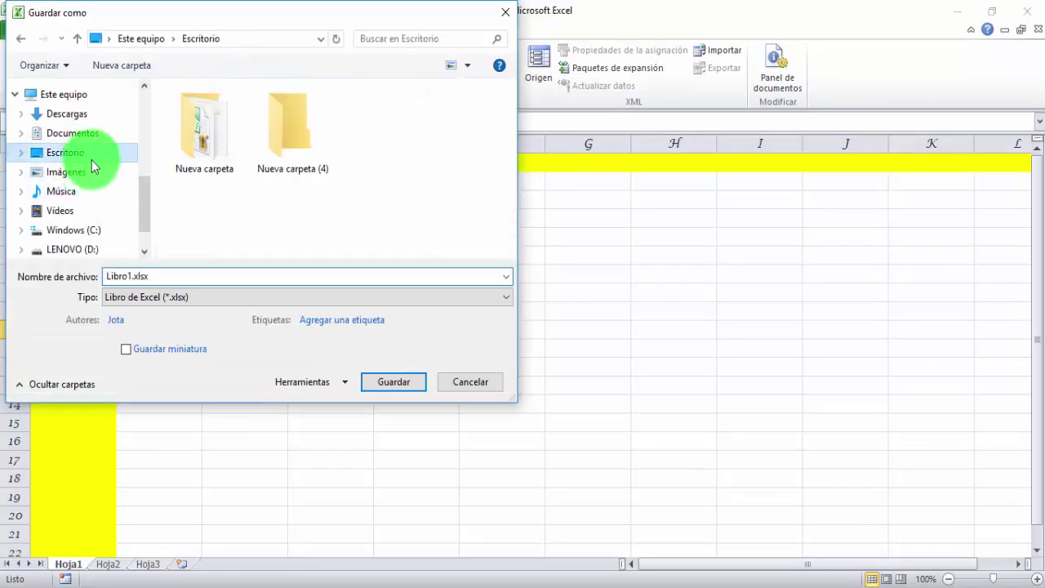
left_click(242, 298)
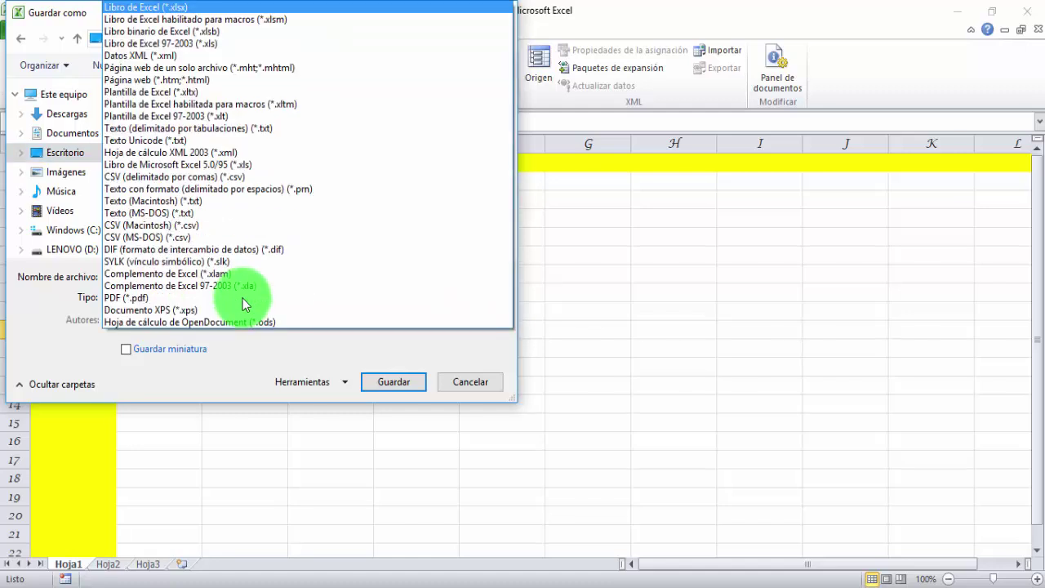
left_click(227, 18)
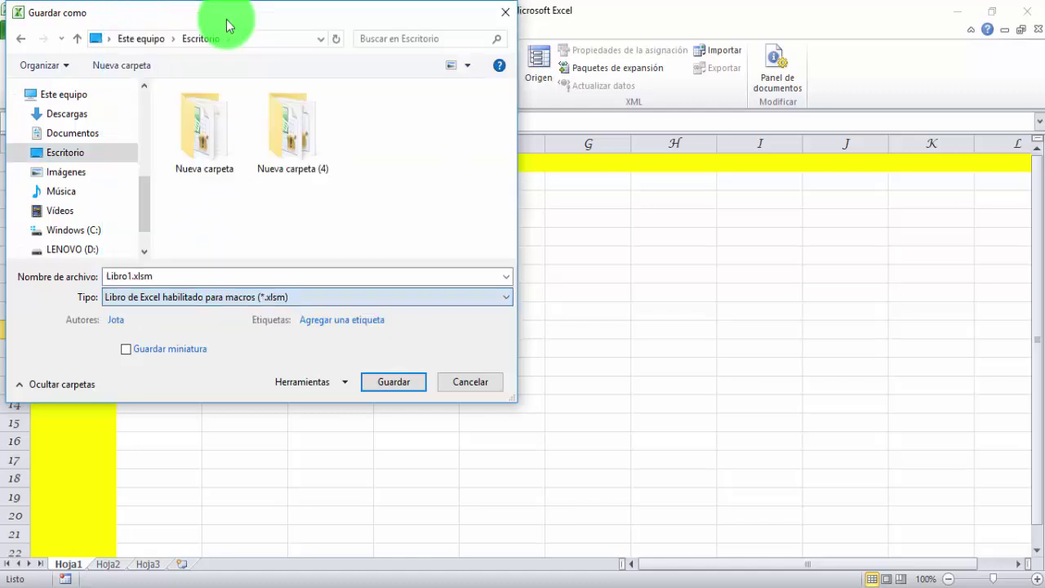
double_click(168, 274)
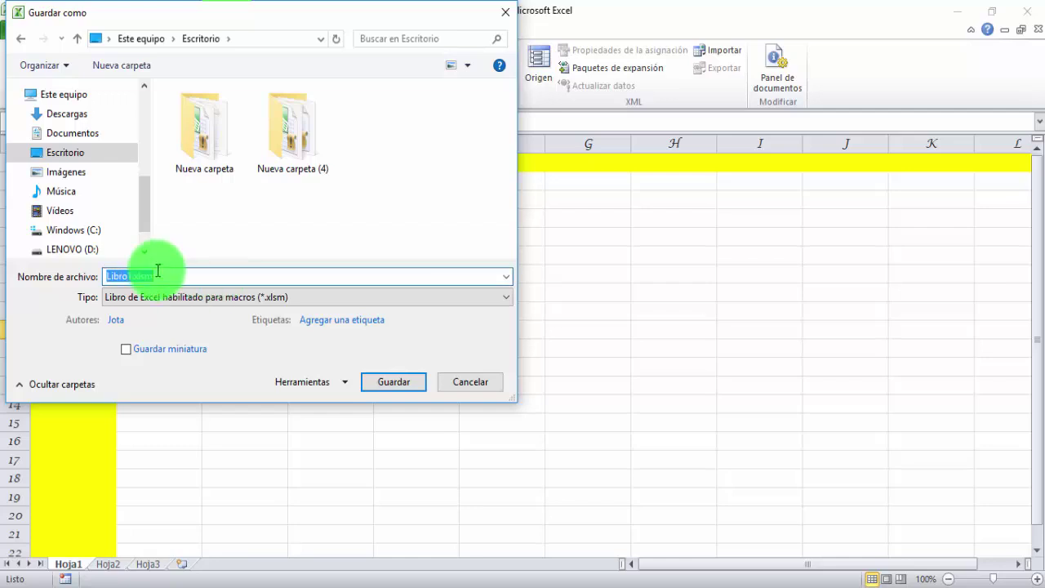
left_click(410, 387)
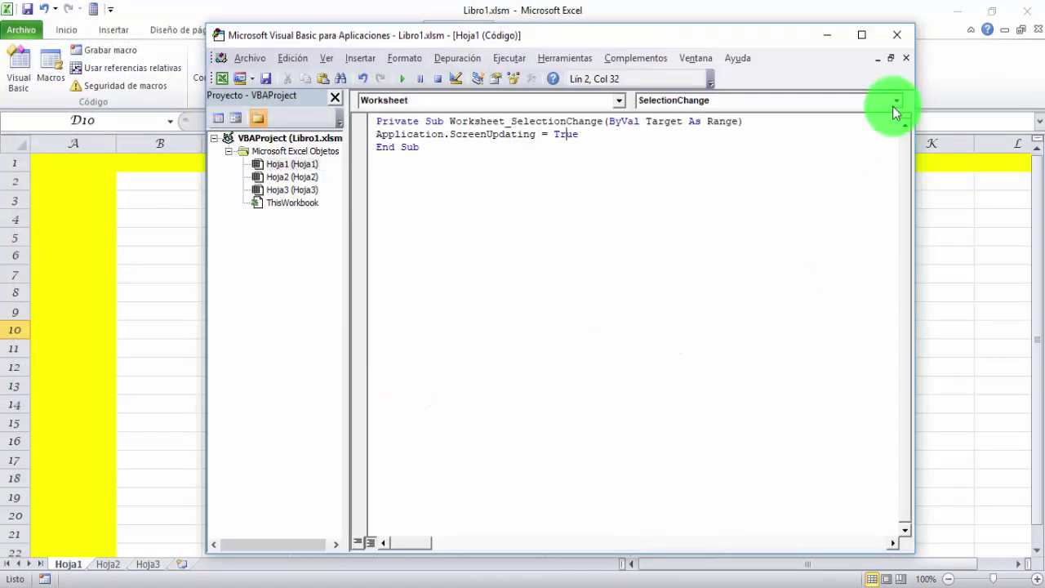
Close the VBA editor and select many cells, ending on I4, to verify the highlight follows.
left_click(896, 35)
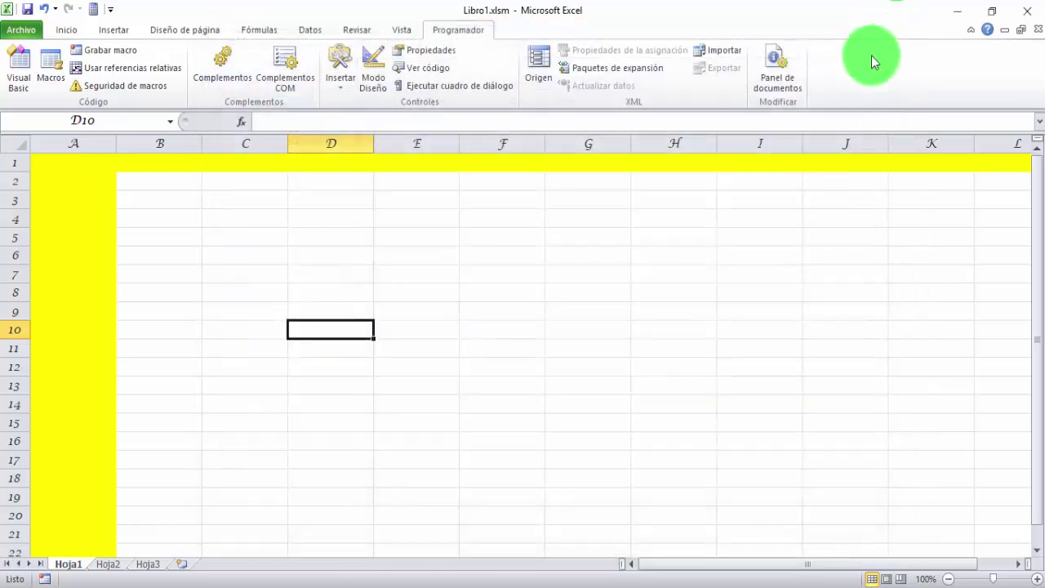
left_click(432, 359)
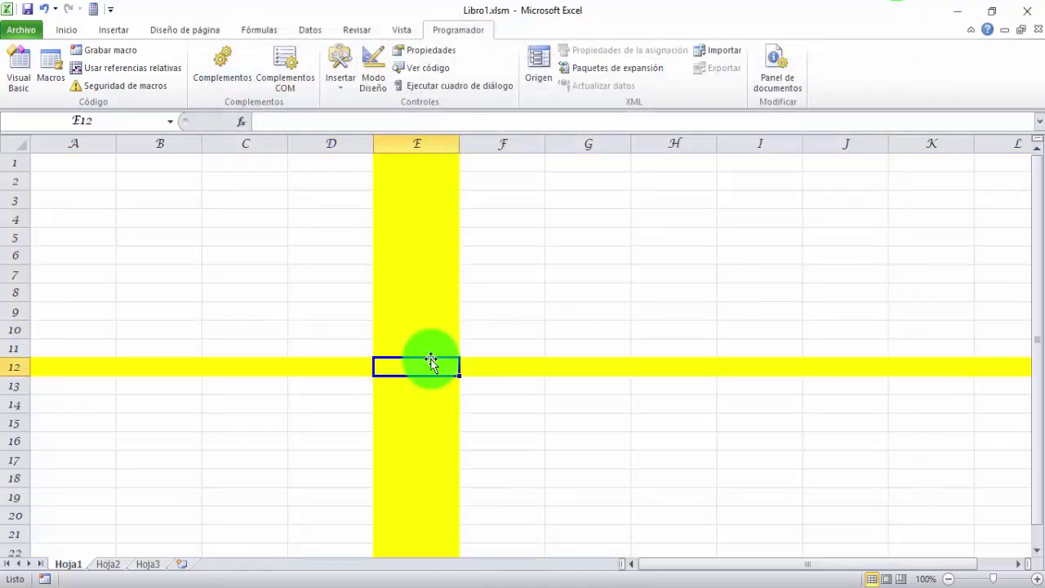
left_click(710, 276)
left_click(369, 439)
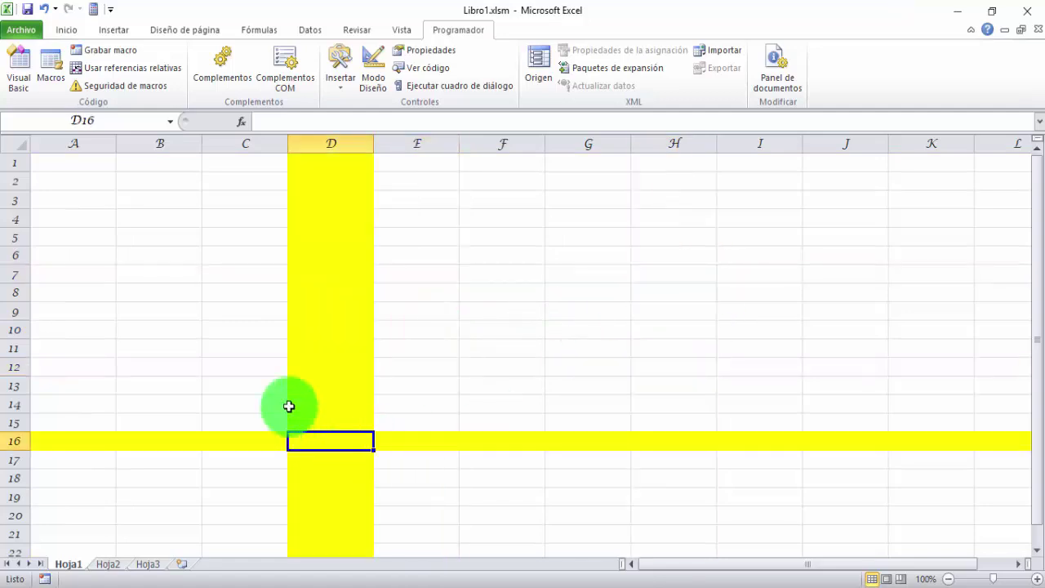
left_click(157, 289)
left_click(837, 441)
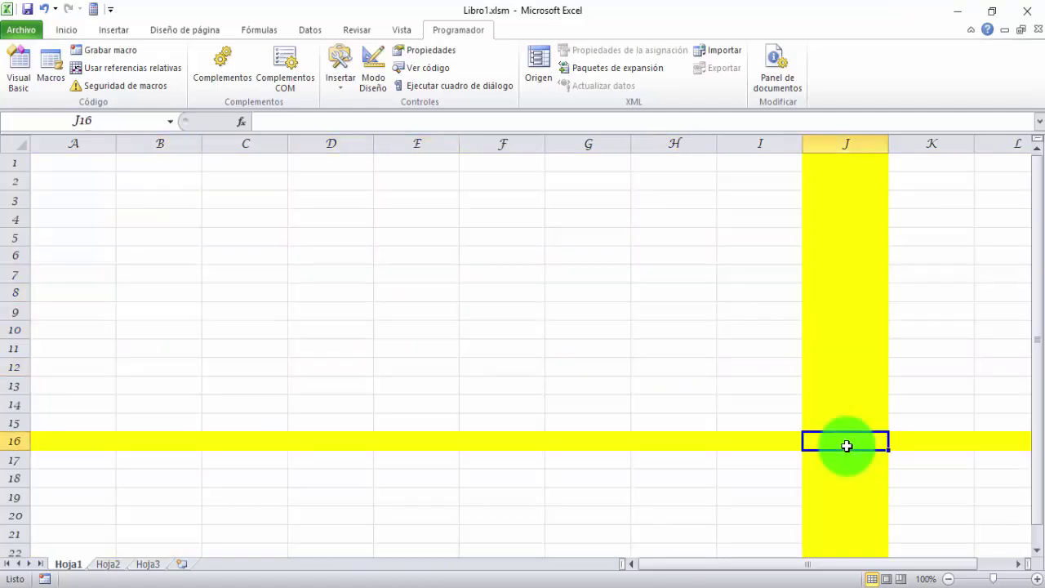
left_click(268, 276)
left_click(498, 421)
left_click(180, 314)
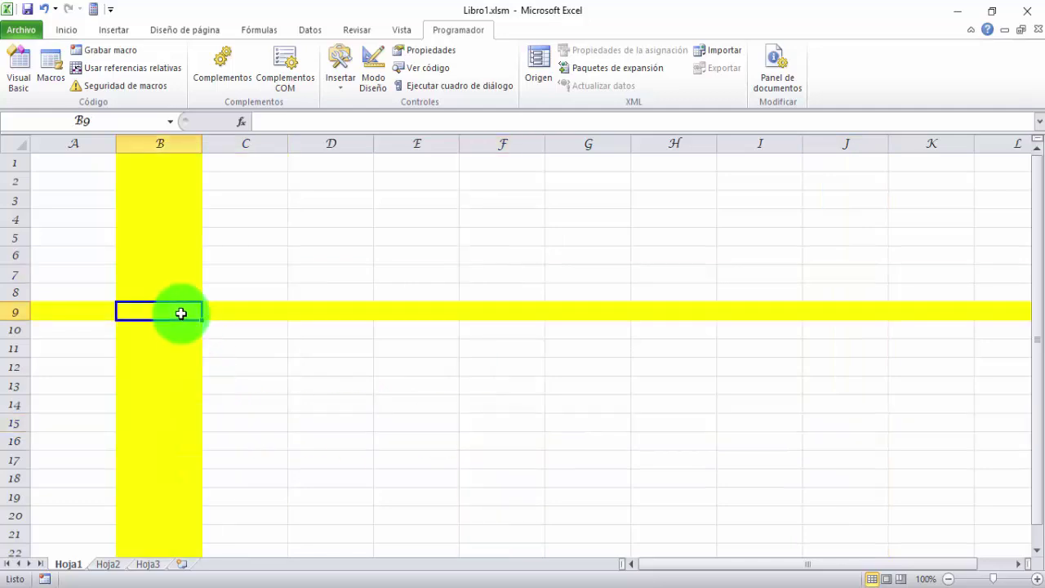
left_click(695, 408)
left_click(277, 272)
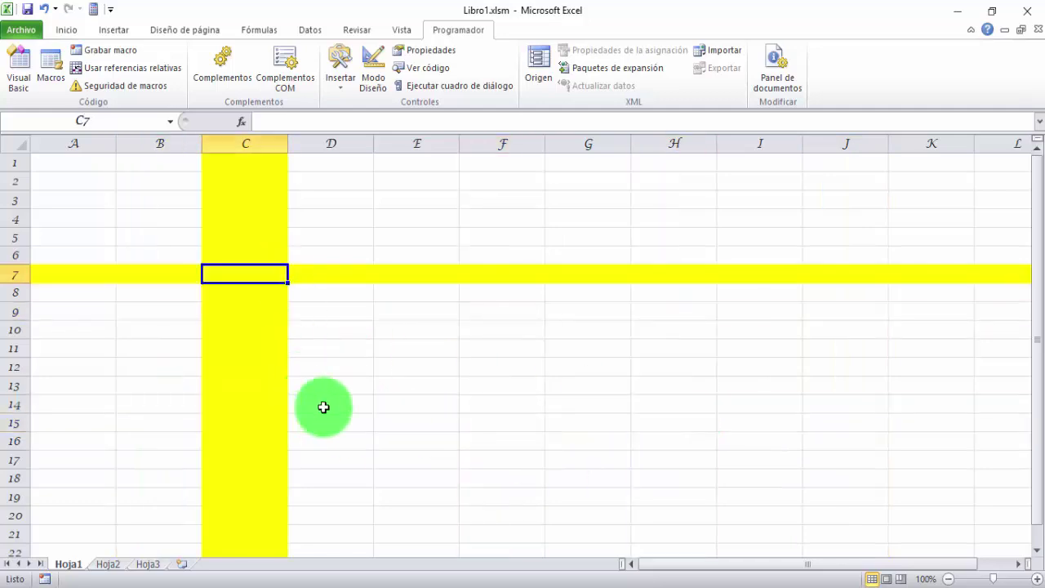
left_click(432, 405)
left_click(236, 241)
left_click(437, 332)
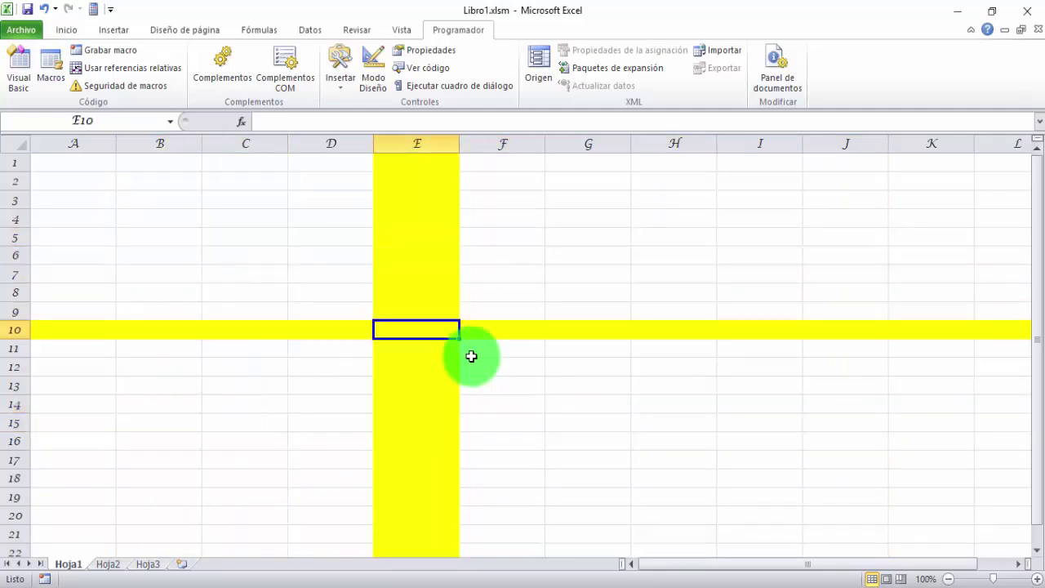
left_click(824, 445)
left_click(345, 287)
left_click(125, 428)
left_click(433, 429)
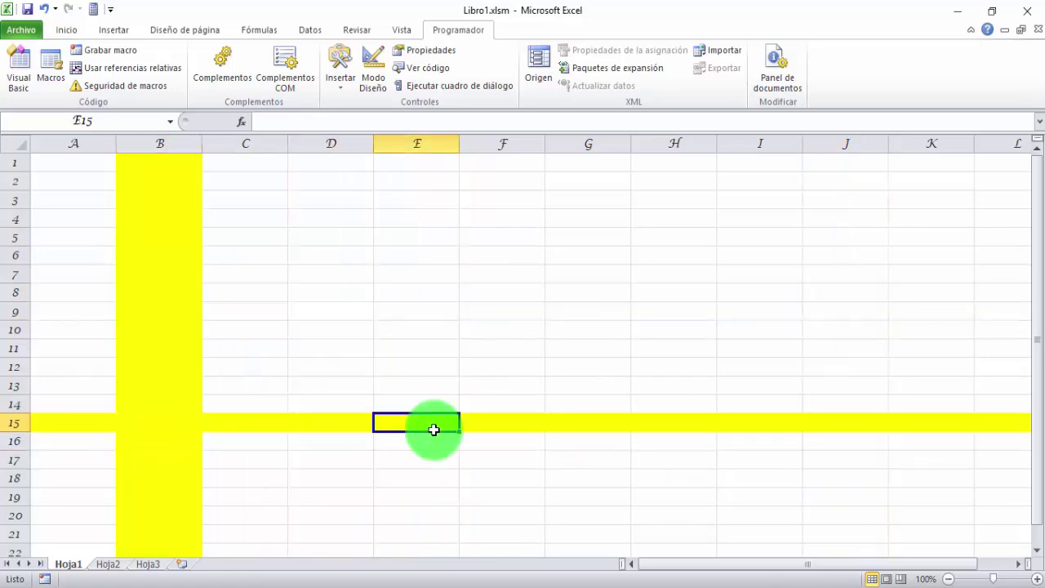
left_click(536, 275)
left_click(877, 292)
left_click(849, 459)
left_click(506, 461)
left_click(385, 312)
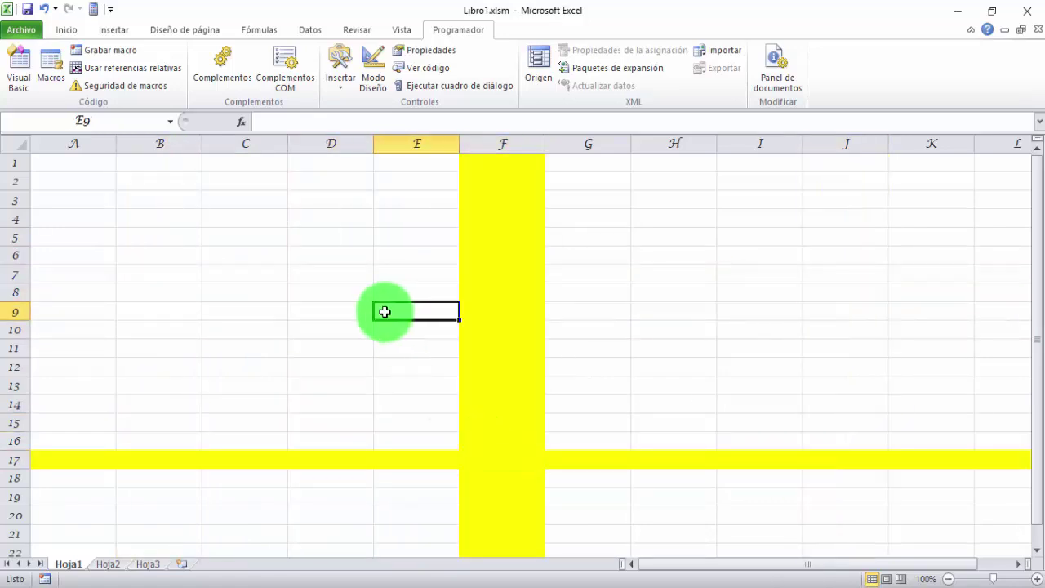
left_click(159, 291)
left_click(149, 534)
left_click(415, 454)
left_click(502, 329)
left_click(674, 275)
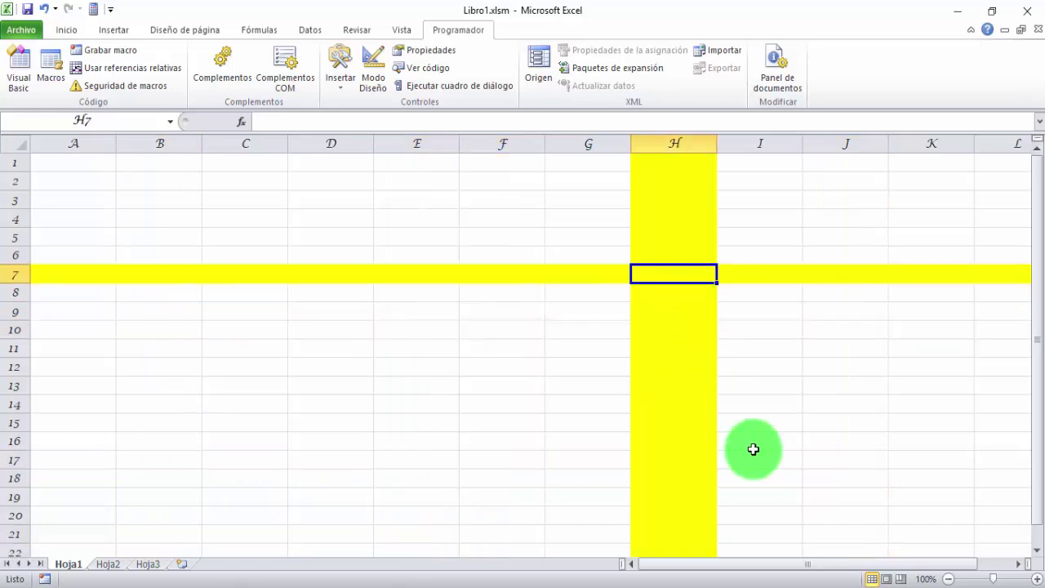
left_click(502, 460)
left_click(330, 292)
left_click(245, 347)
left_click(502, 386)
left_click(640, 271)
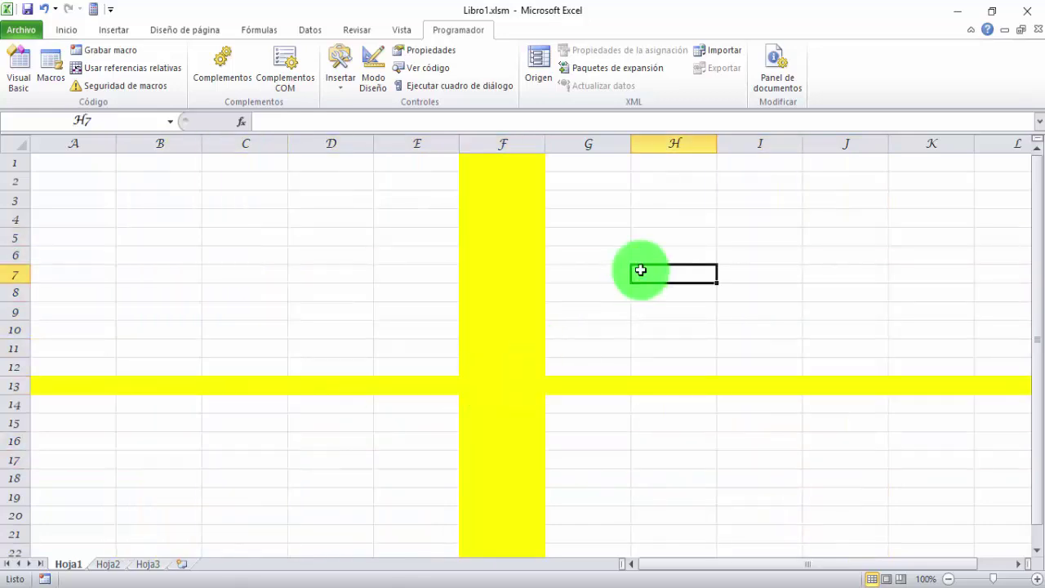
left_click(560, 455)
left_click(350, 422)
left_click(187, 275)
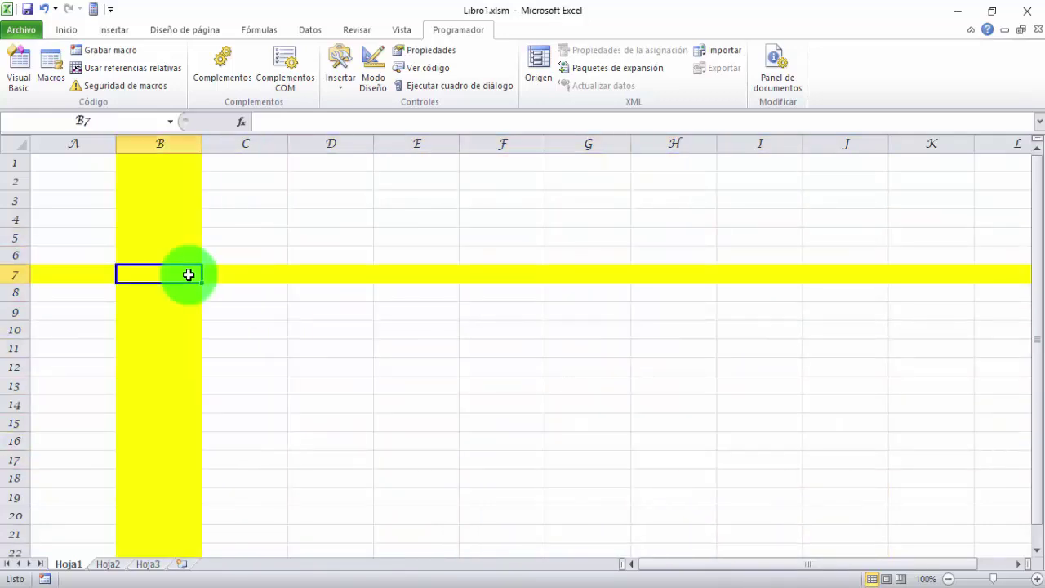
left_click(674, 422)
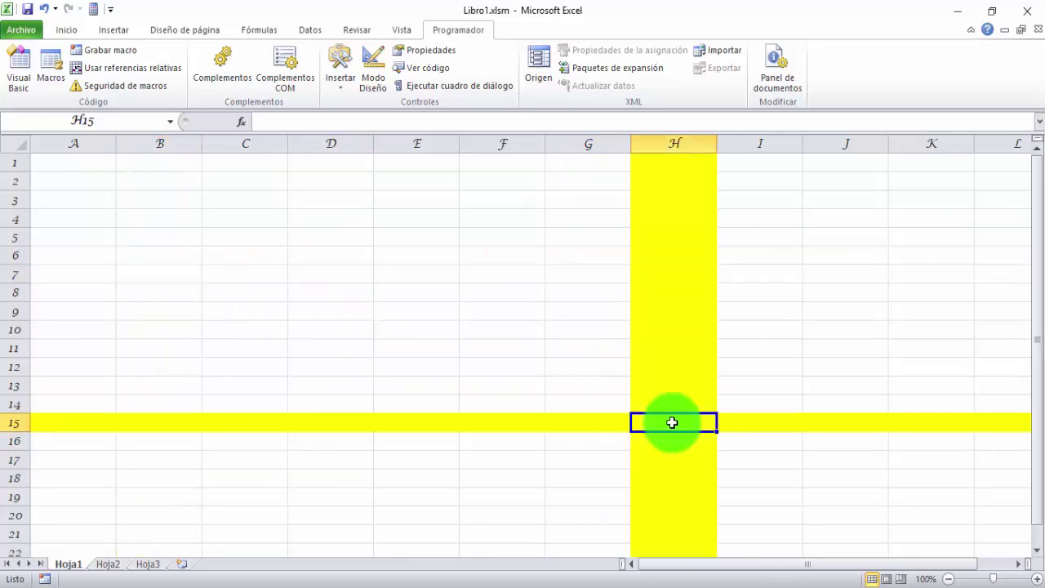
left_click(239, 256)
left_click(346, 420)
left_click(759, 218)
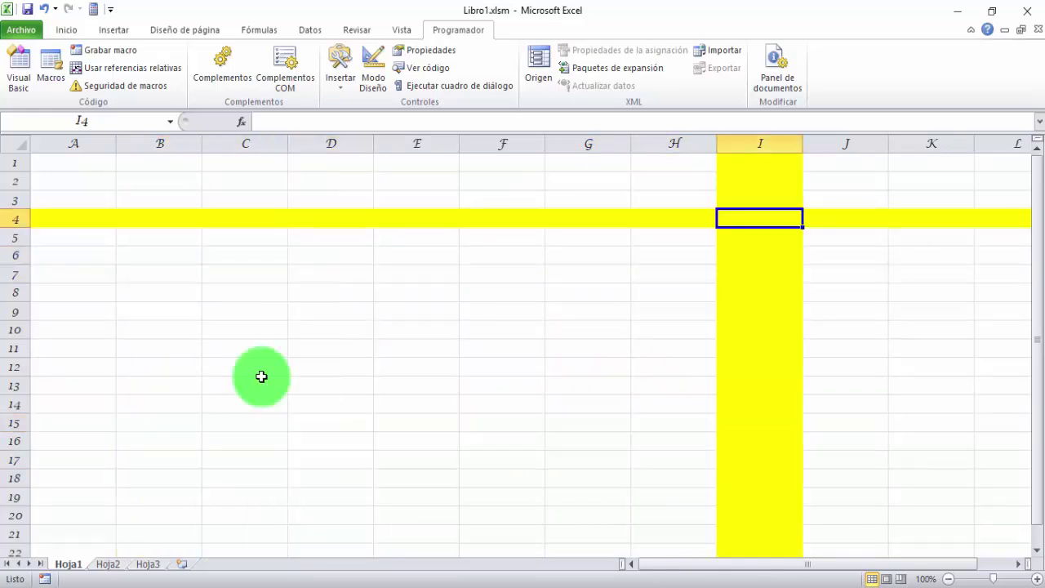